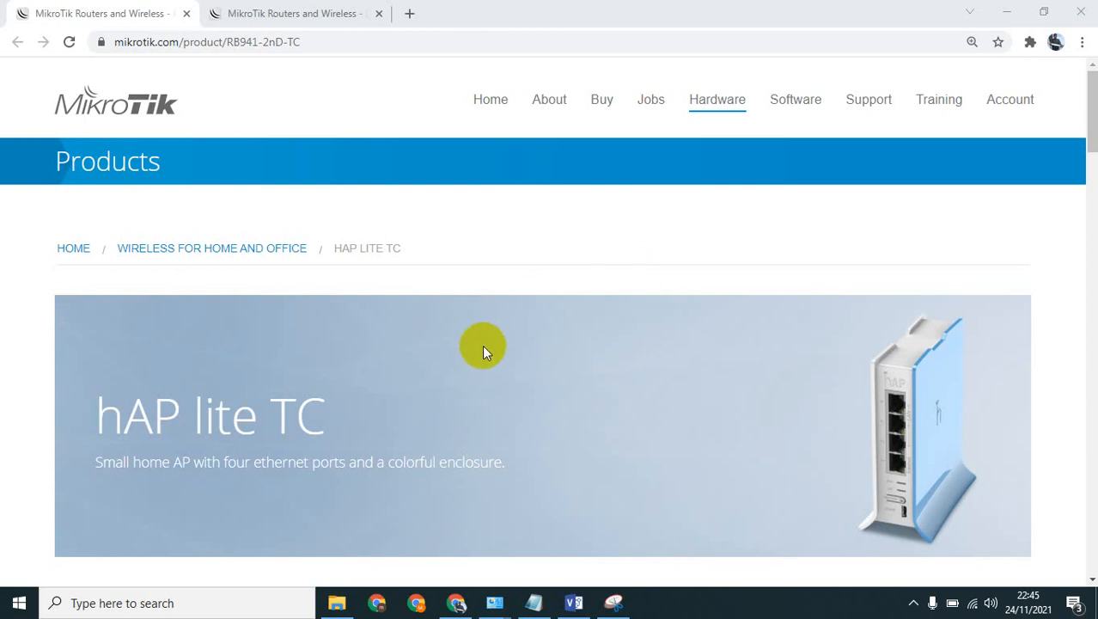
# Examine the hAP lite TC product page, including its description, hardware specifications, wireless capabilities and Ethernet ports.
pyautogui.scroll(-10, 482, 345)
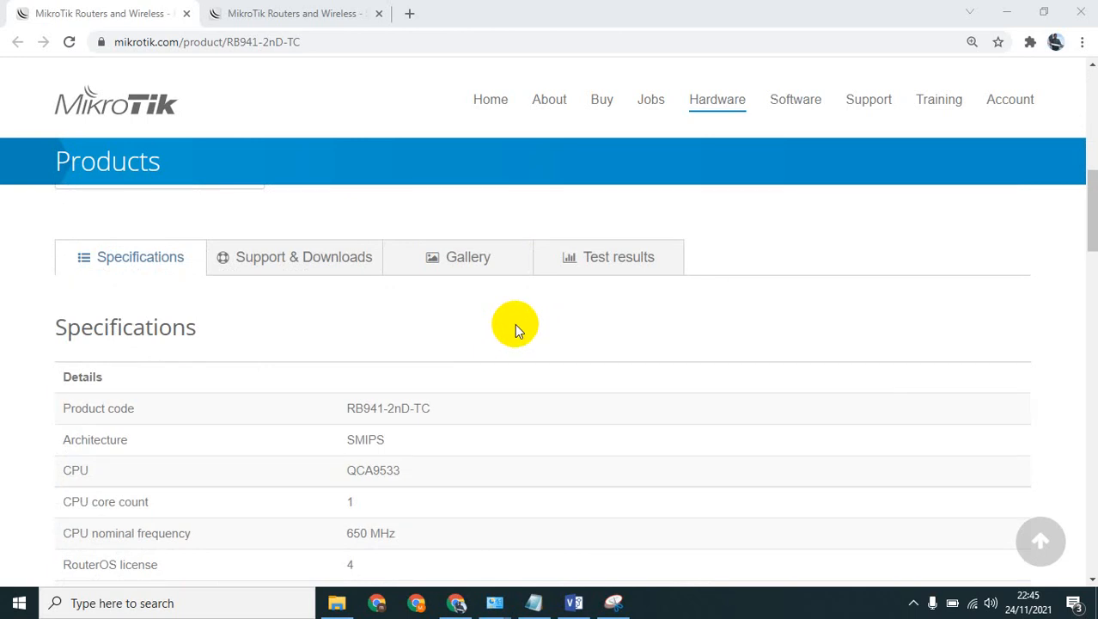
pyautogui.scroll(5, 514, 323)
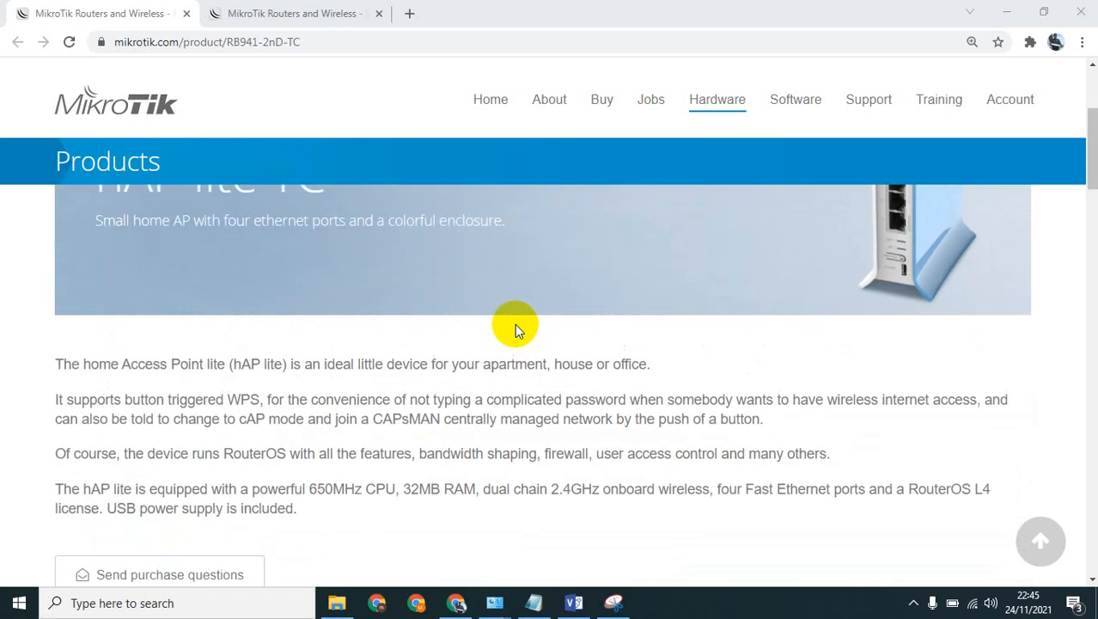
pyautogui.scroll(1, 514, 324)
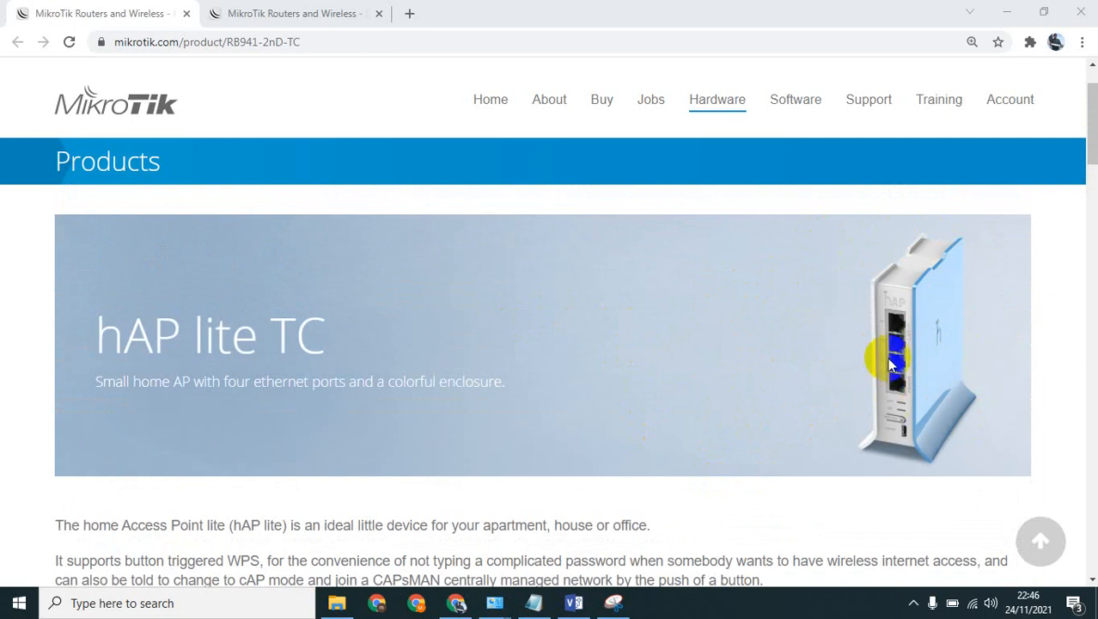
pyautogui.scroll(-7, 841, 397)
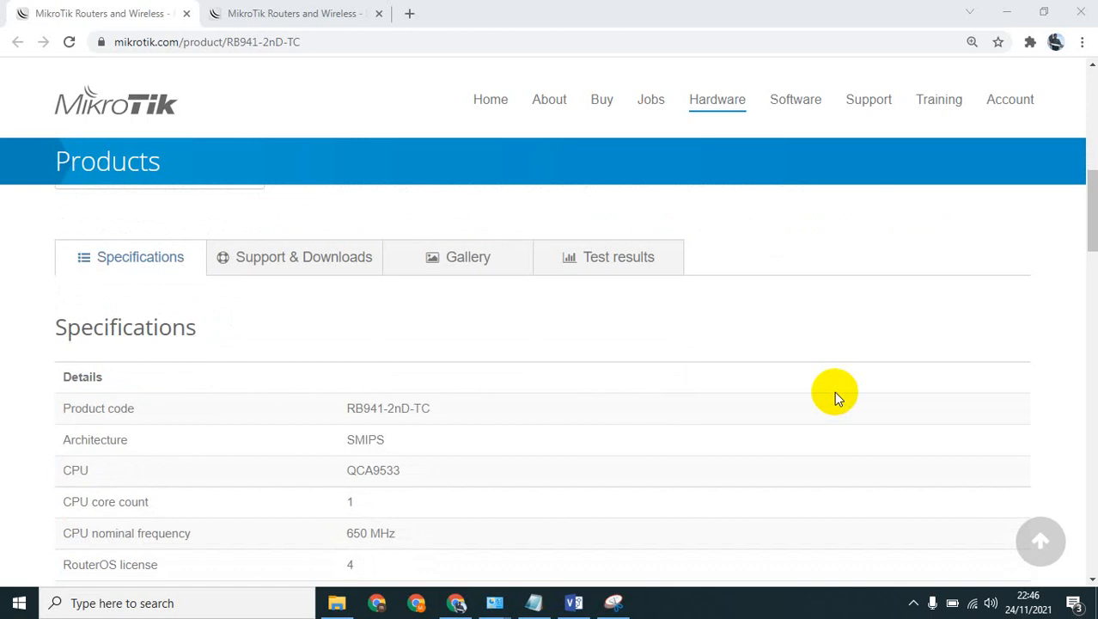
pyautogui.scroll(-1, 836, 396)
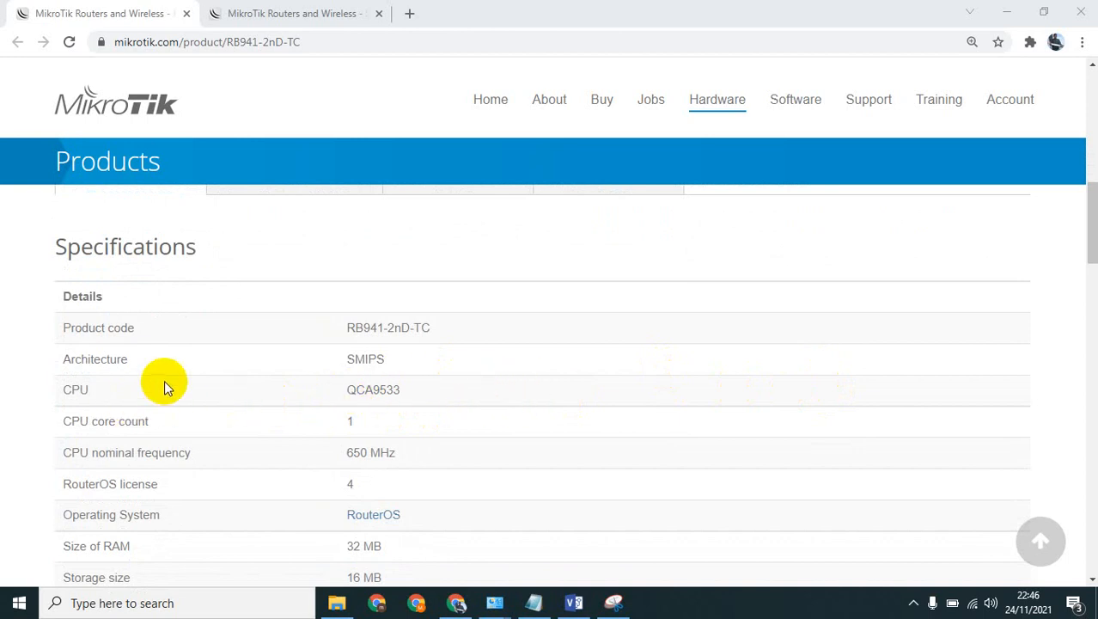
pyautogui.scroll(-2, 421, 392)
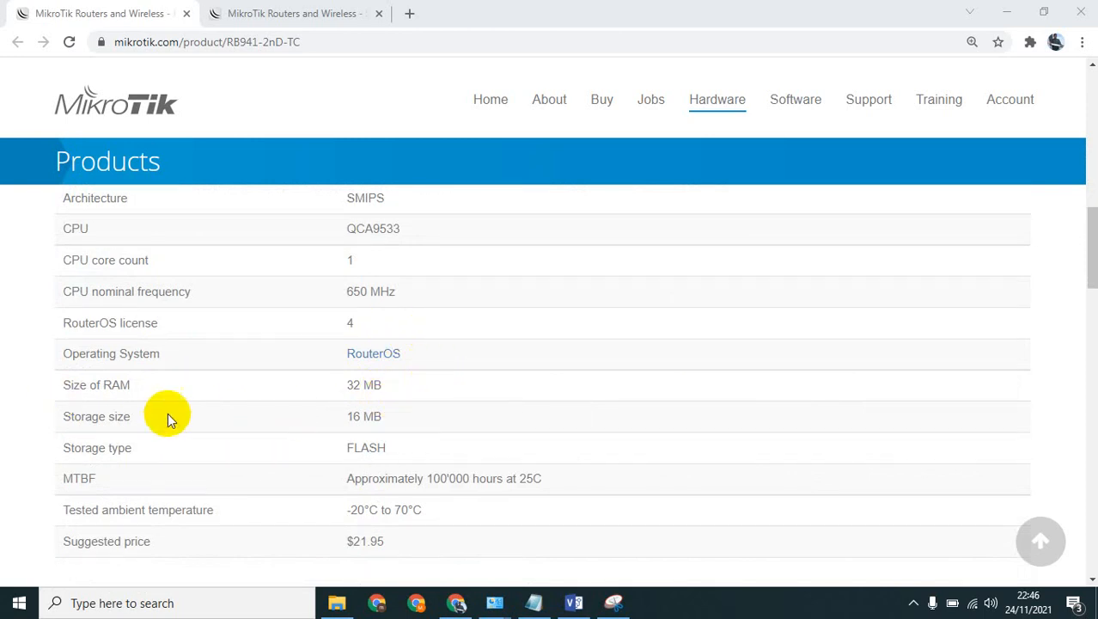
pyautogui.scroll(-3, 488, 407)
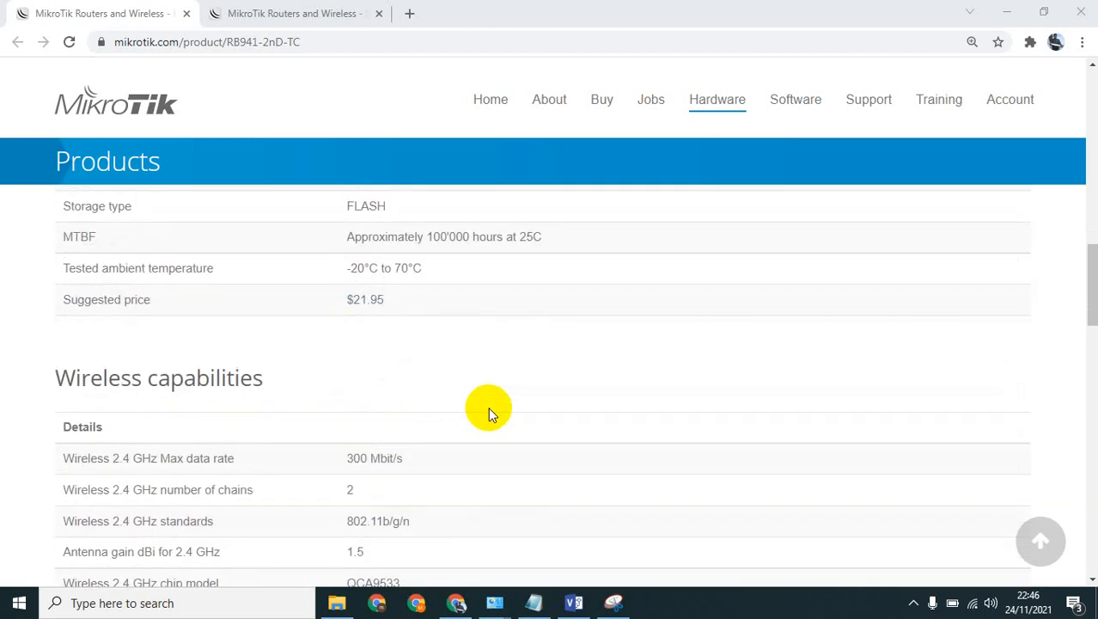
pyautogui.scroll(1, 488, 407)
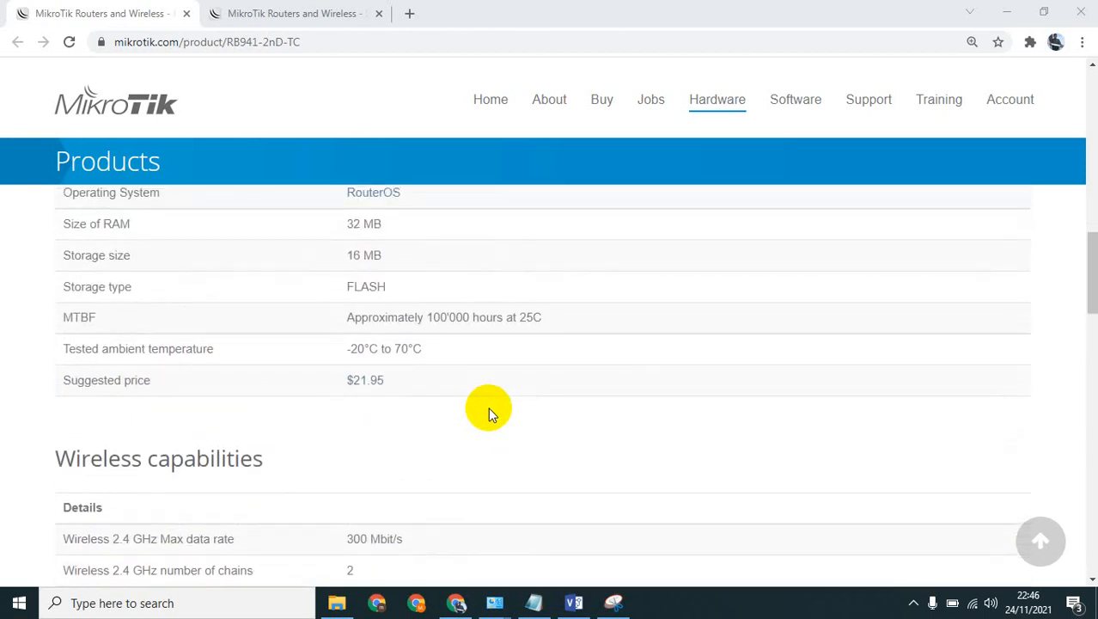
pyautogui.scroll(-1, 488, 407)
pyautogui.scroll(-2, 488, 407)
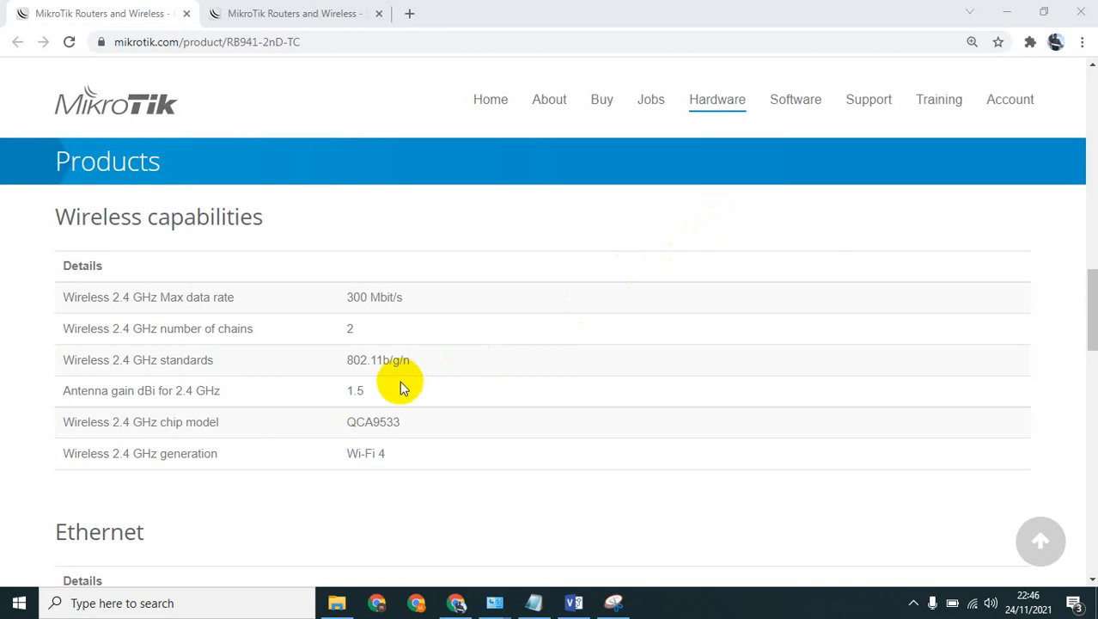
pyautogui.scroll(-3, 400, 381)
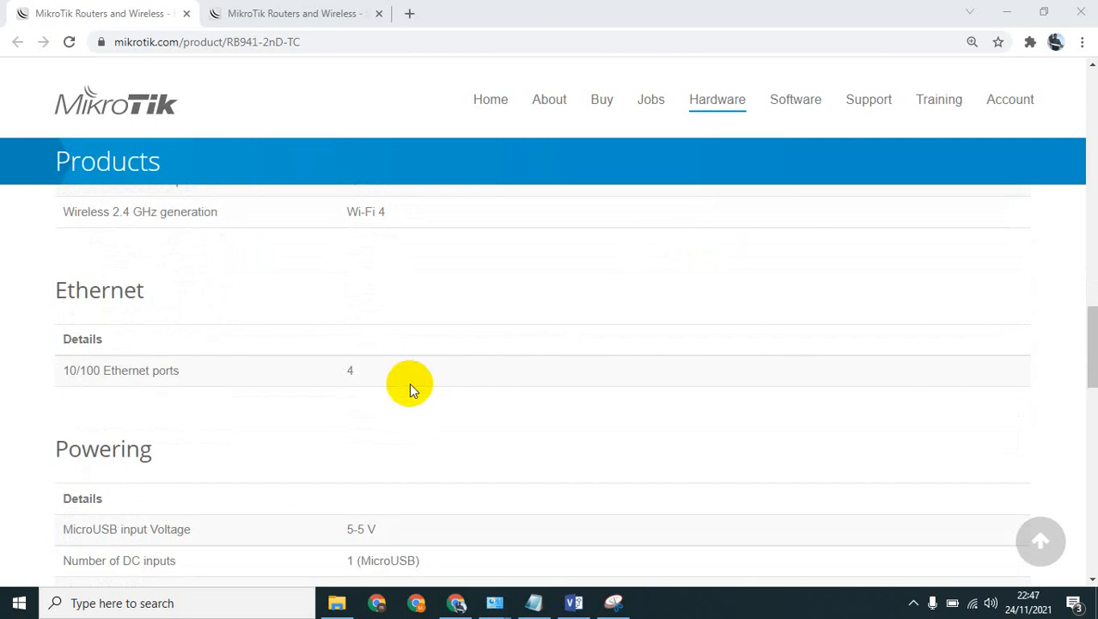
pyautogui.scroll(10, 411, 389)
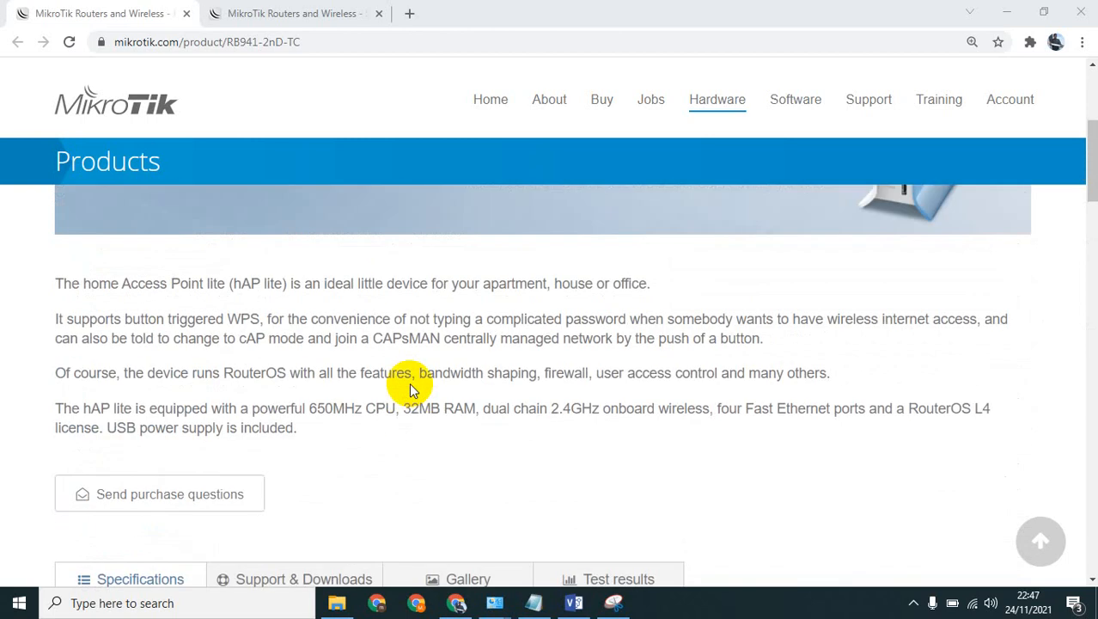
pyautogui.scroll(3, 478, 373)
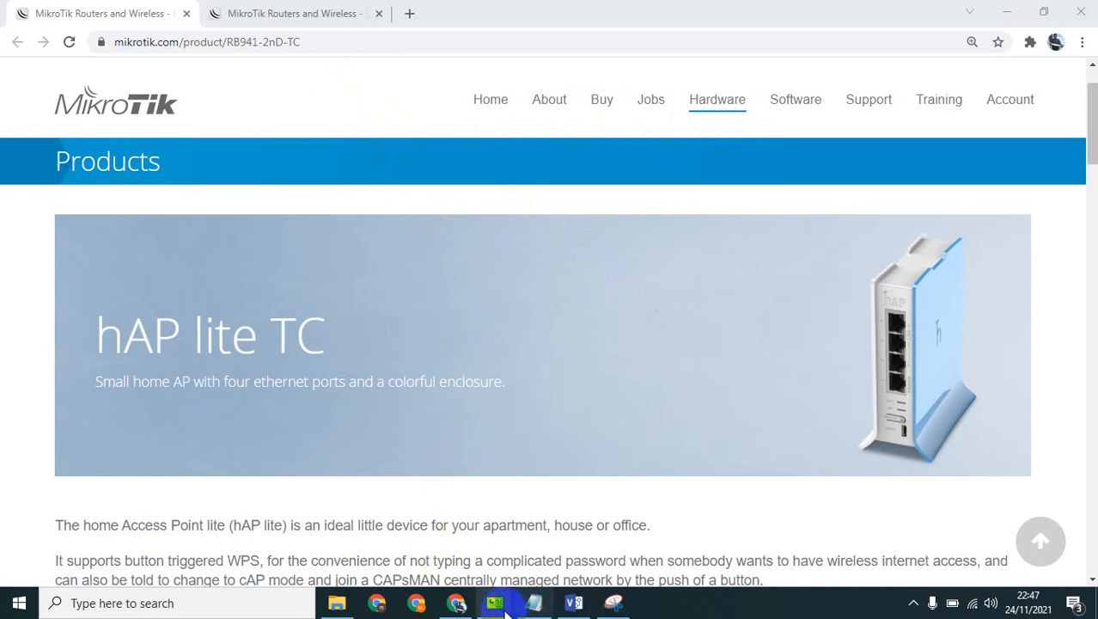
# Switch to Visio and view the infrastructure network diagram.
pyautogui.moveTo(460, 604)
pyautogui.moveTo(574, 602)
pyautogui.click(591, 474)
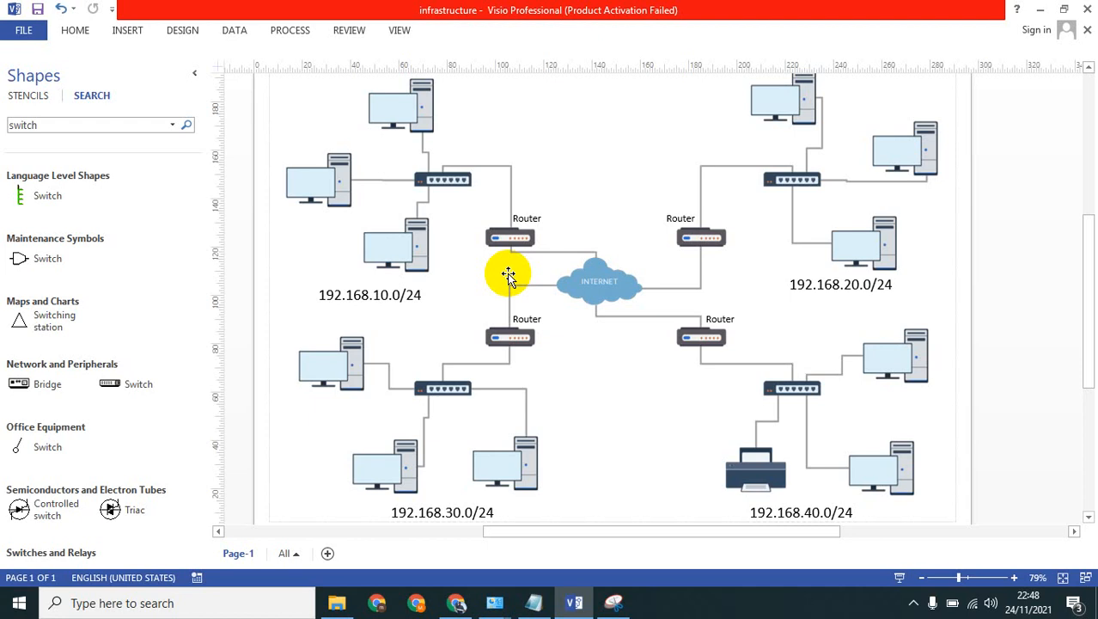
# Switch back to Chrome and open youtube.com in a new browser tab.
pyautogui.click(456, 602)
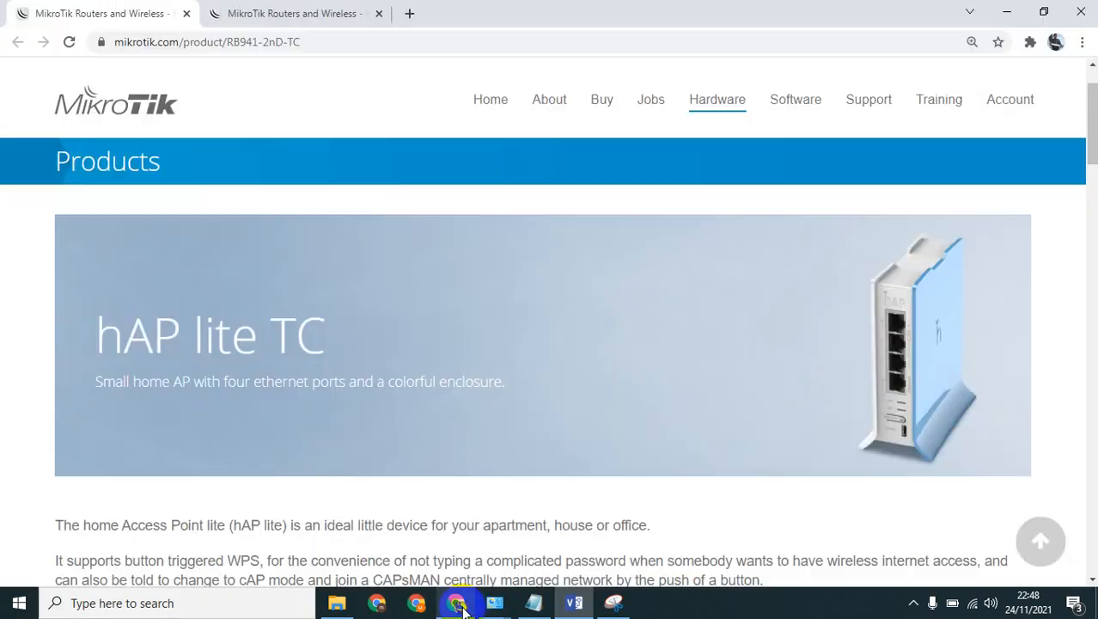
pyautogui.click(410, 13)
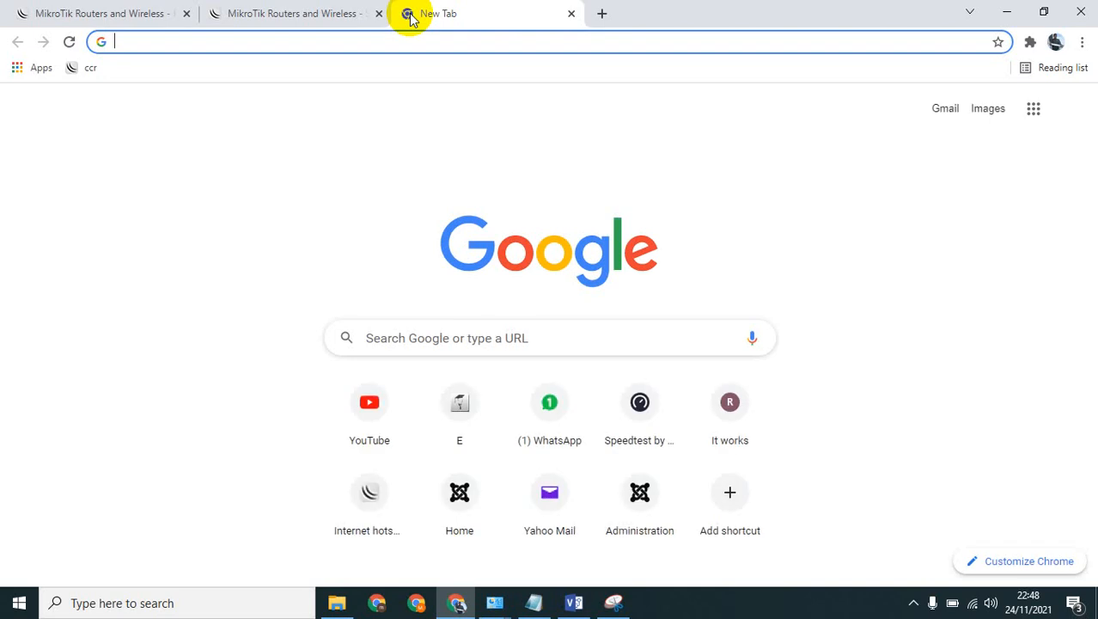
pyautogui.write('youtube.com')
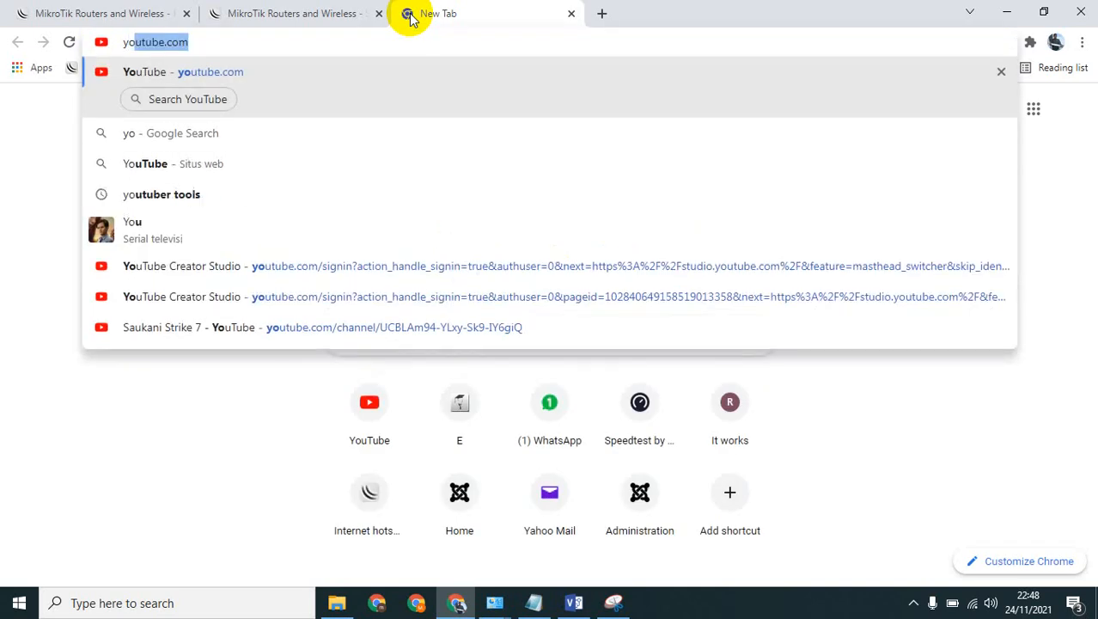
pyautogui.press('Return')
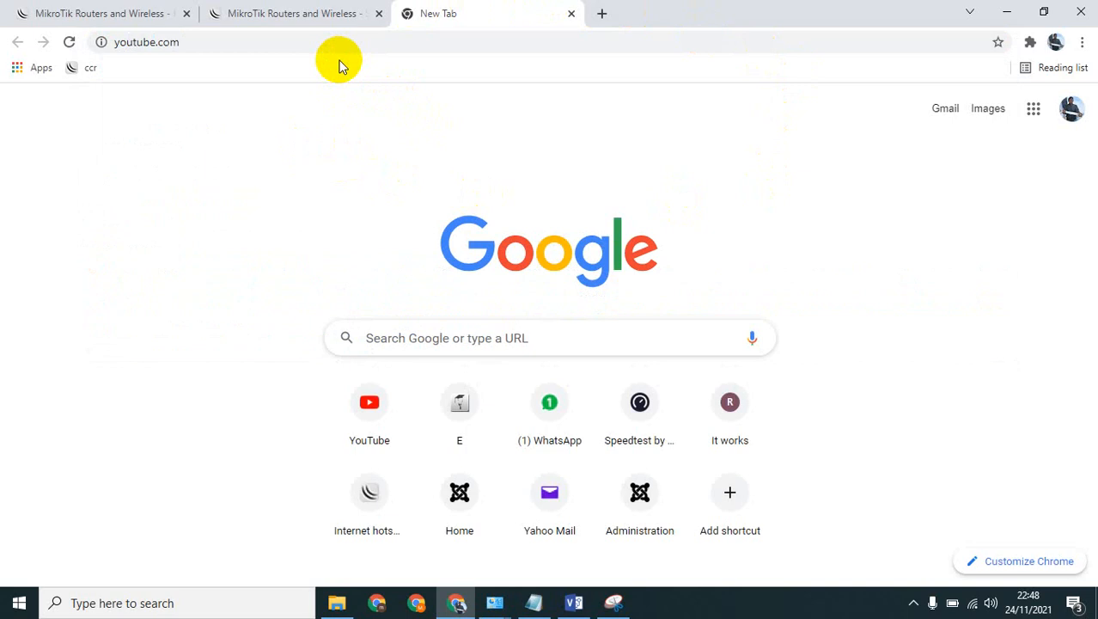
pyautogui.press('Return')
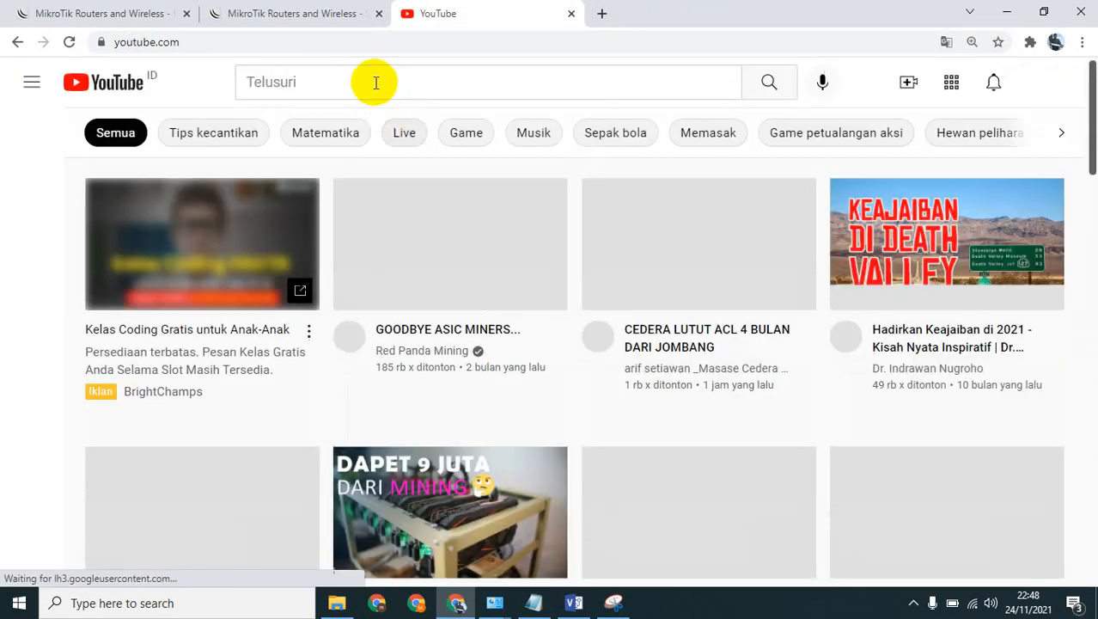
# Search YouTube for the presenter's IT Explorer channel and open the channel page from the results.
pyautogui.click(375, 82)
pyautogui.write('ra')
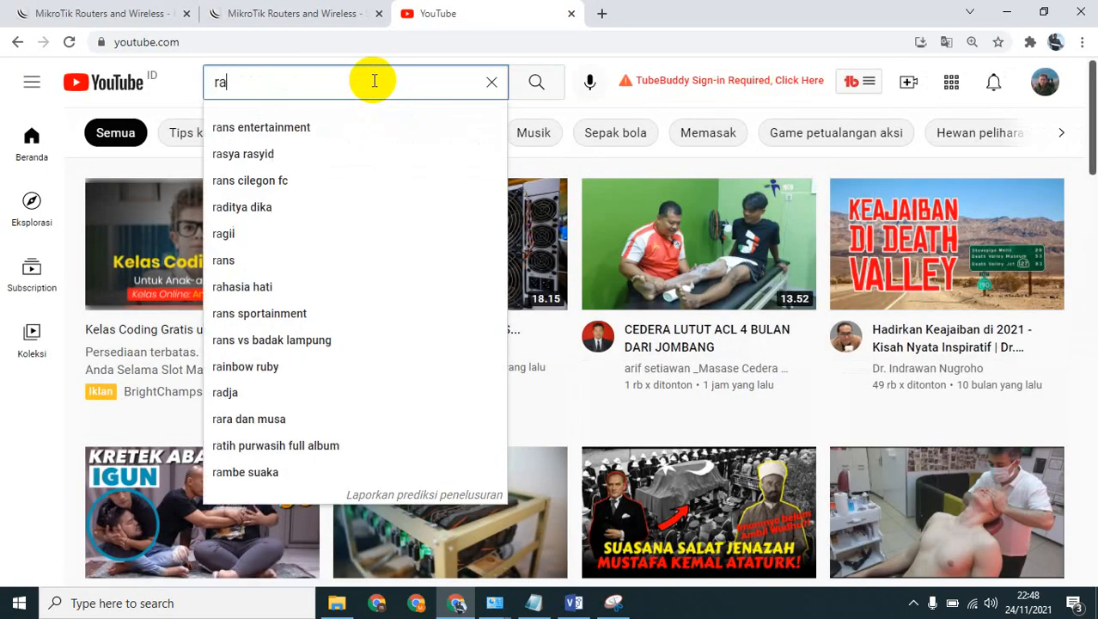
pyautogui.write('mdhan ')
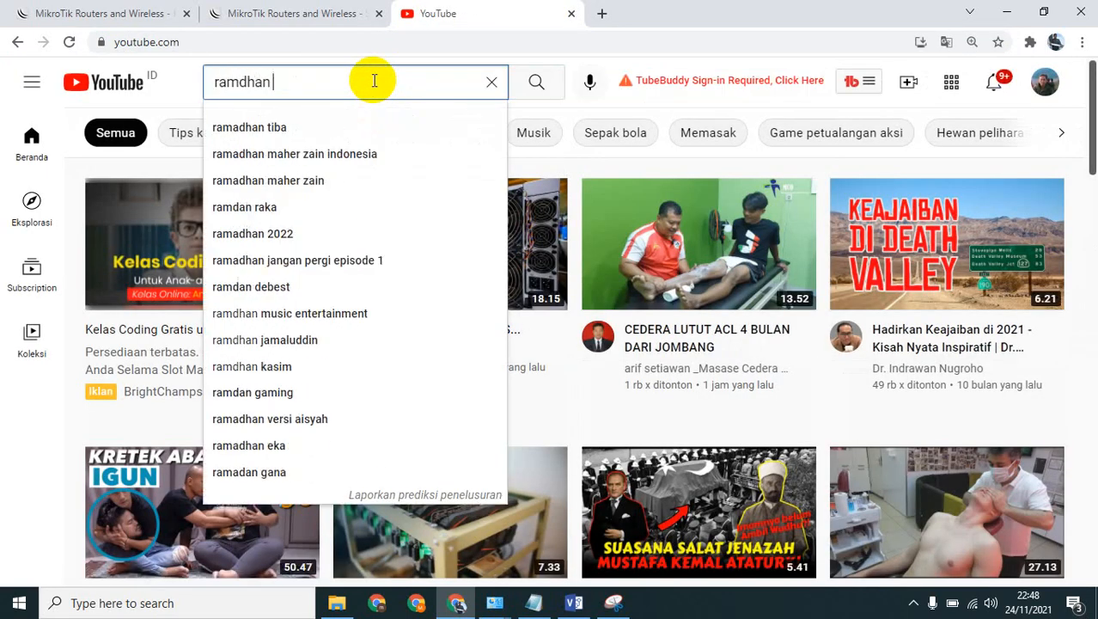
pyautogui.write('it explore')
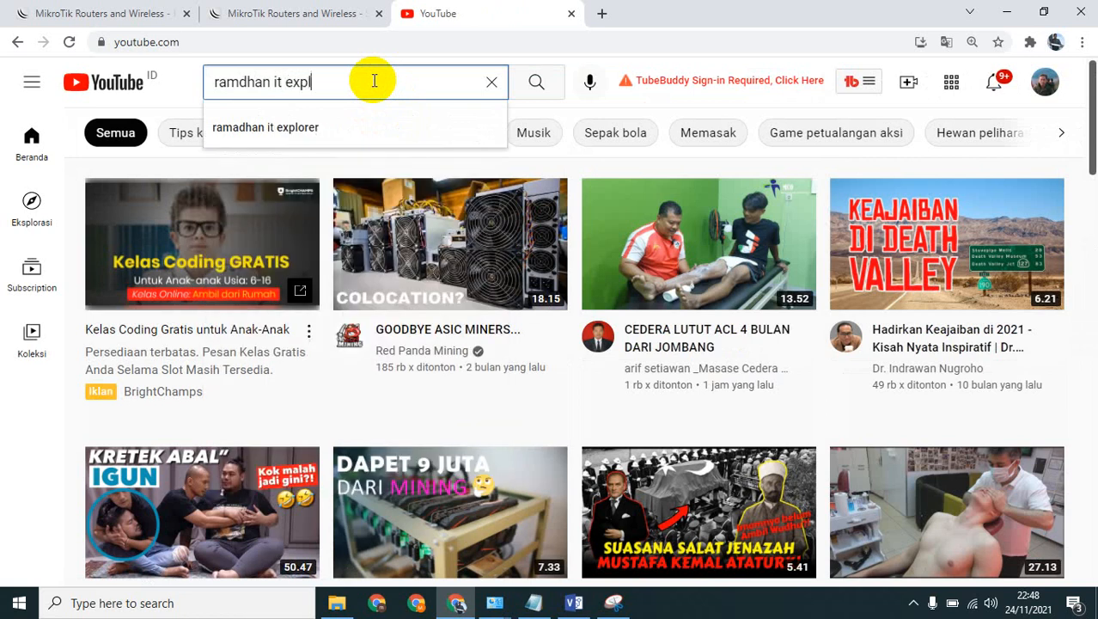
pyautogui.write('r')
pyautogui.press('Return')
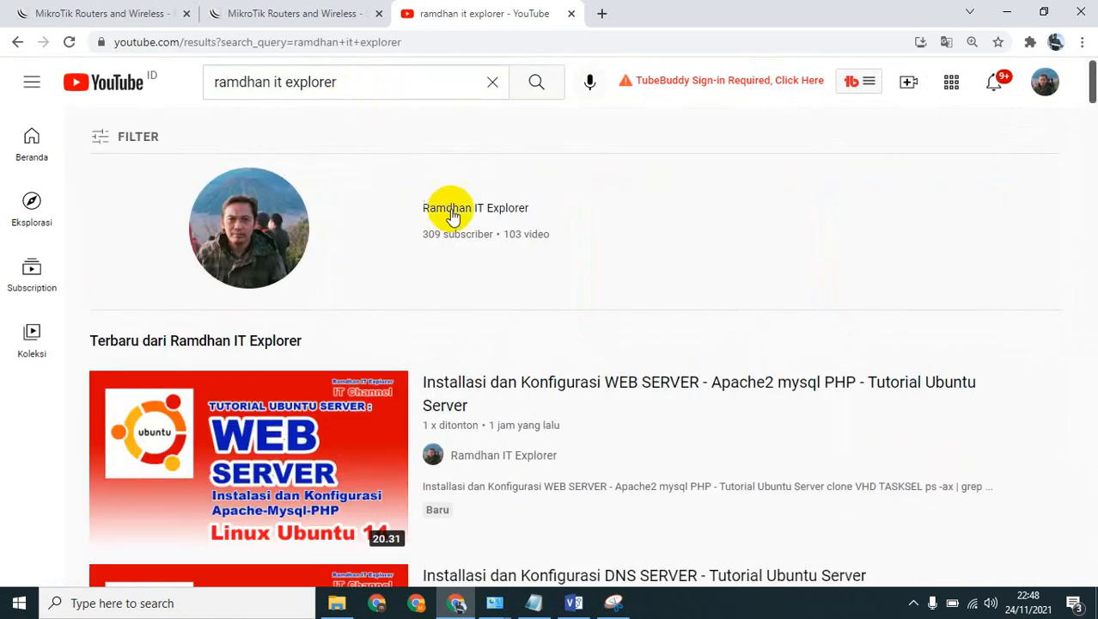
pyautogui.click(487, 210)
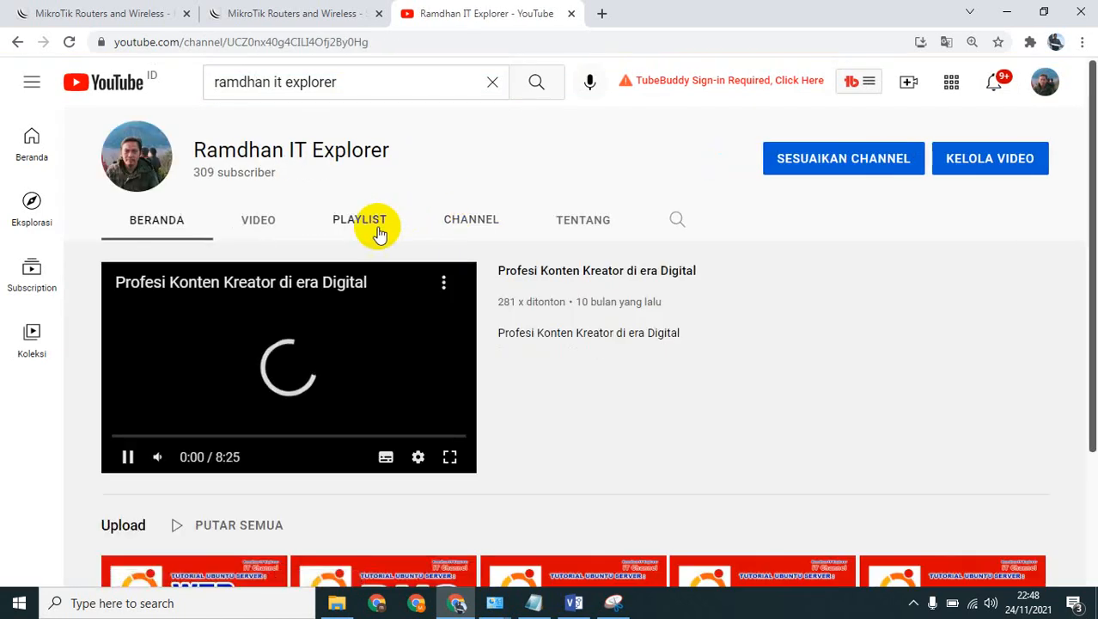
# Look through the list of videos uploaded to the channel.
pyautogui.click(266, 225)
pyautogui.scroll(-5, 502, 333)
pyautogui.scroll(-5, 502, 335)
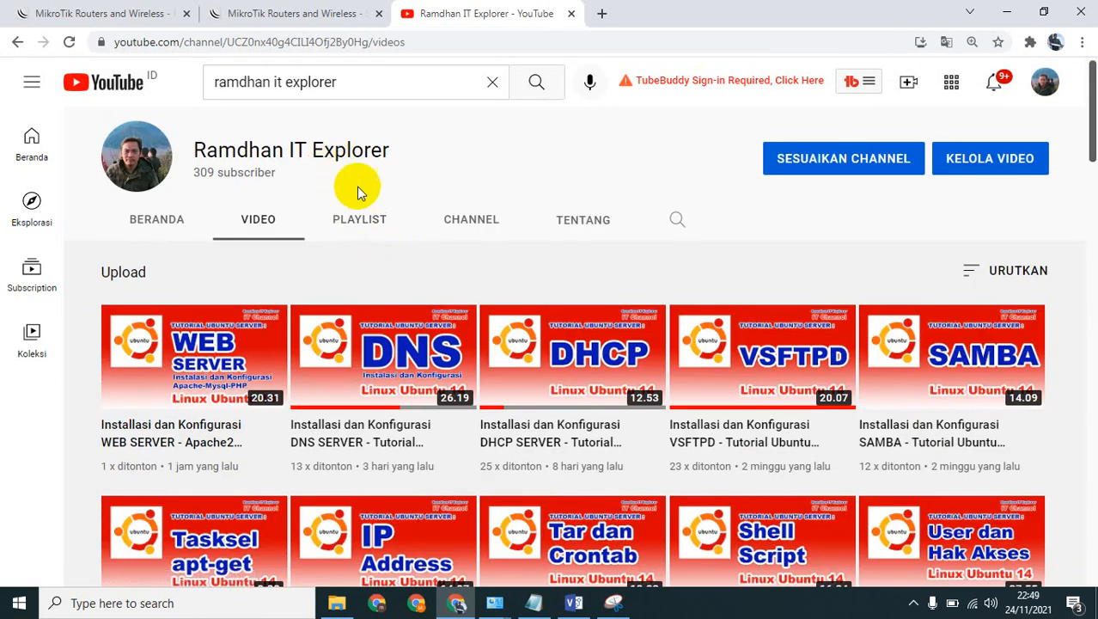
# Open the Teori Jaringan Komputer playlist from the channel's playlists and pause playback of its first video.
pyautogui.click(352, 219)
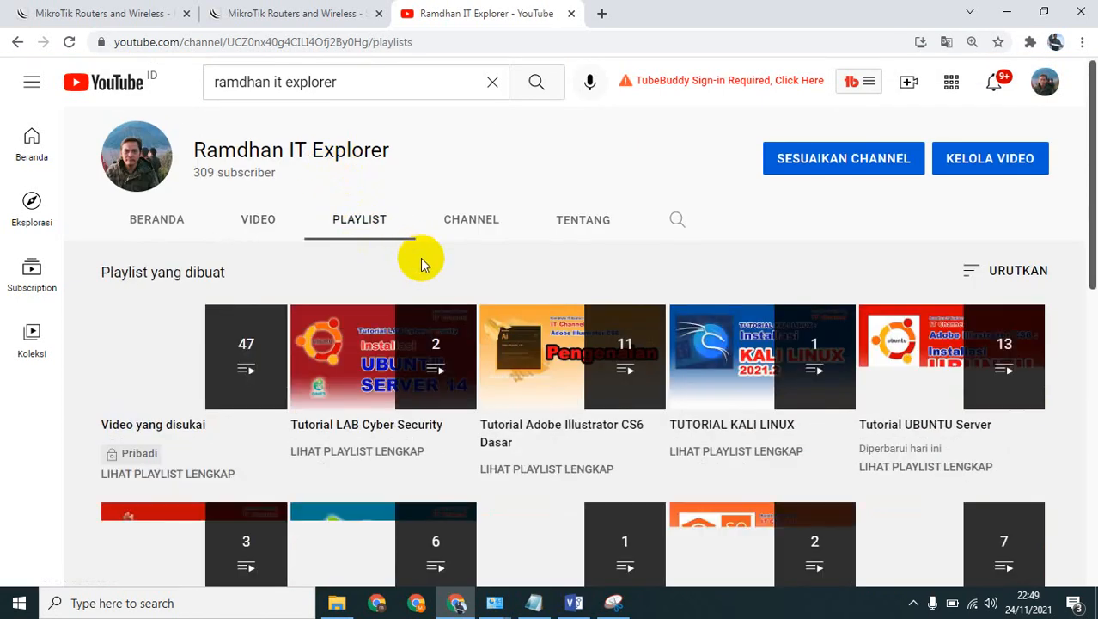
pyautogui.scroll(-1, 421, 263)
pyautogui.scroll(-5, 421, 262)
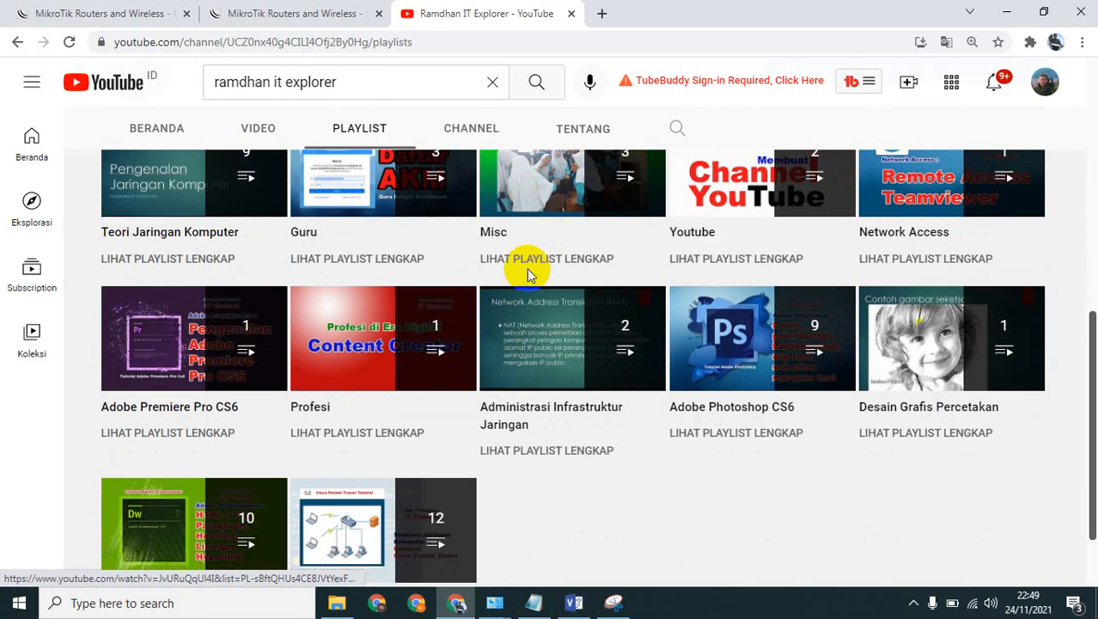
pyautogui.scroll(-1, 526, 412)
pyautogui.scroll(3, 522, 414)
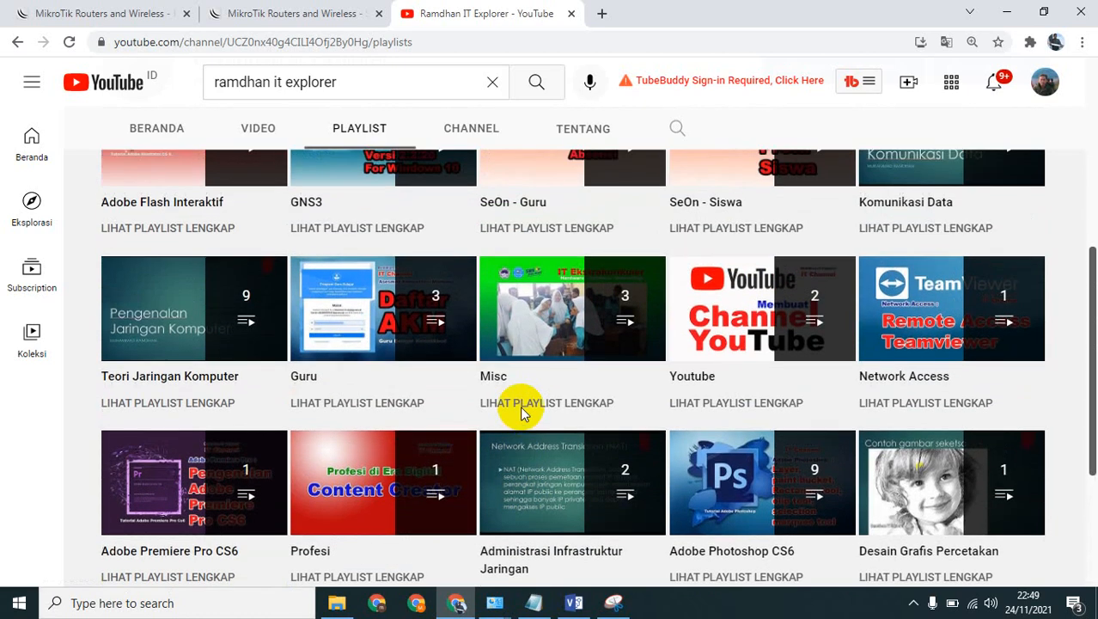
pyautogui.click(170, 341)
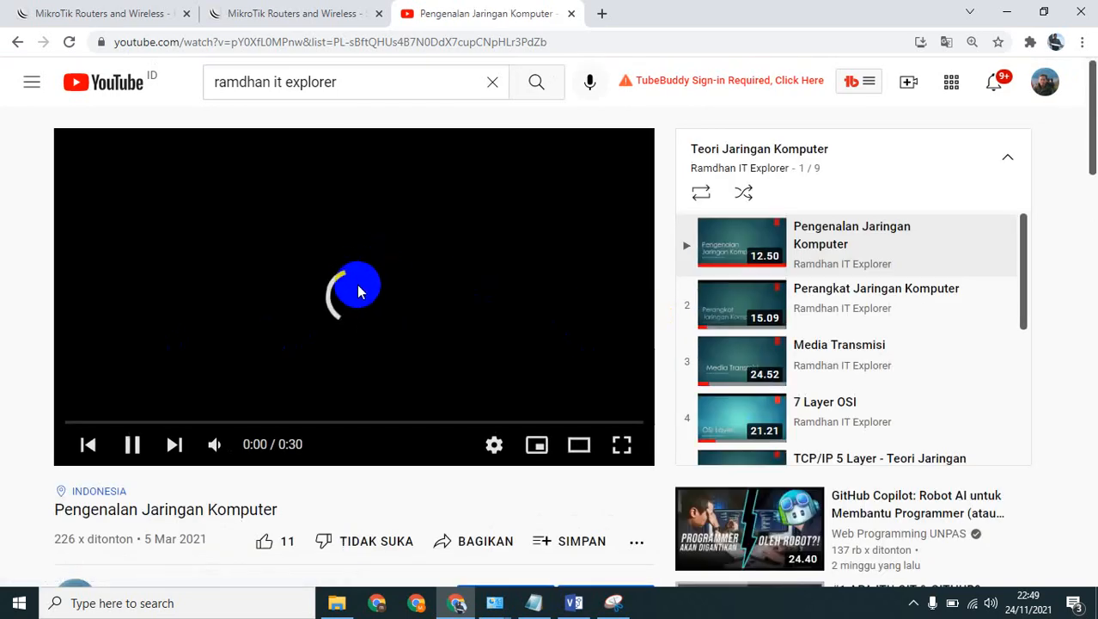
pyautogui.click(355, 292)
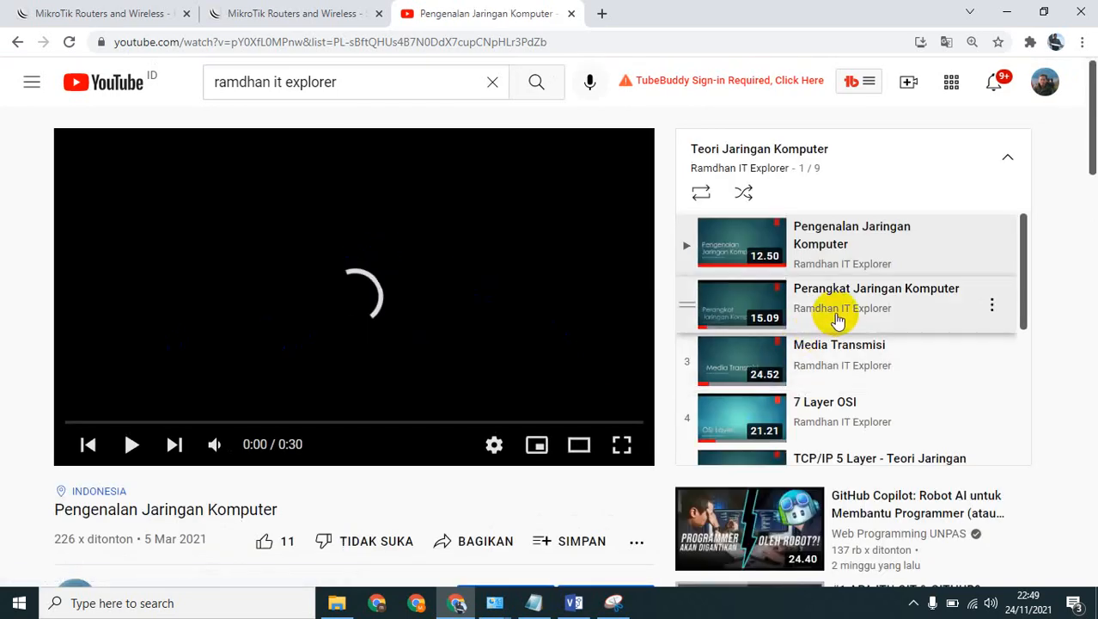
# Open the IP V4 video from the playlist, pause it, and look over the remaining playlist entries.
pyautogui.scroll(-2, 894, 344)
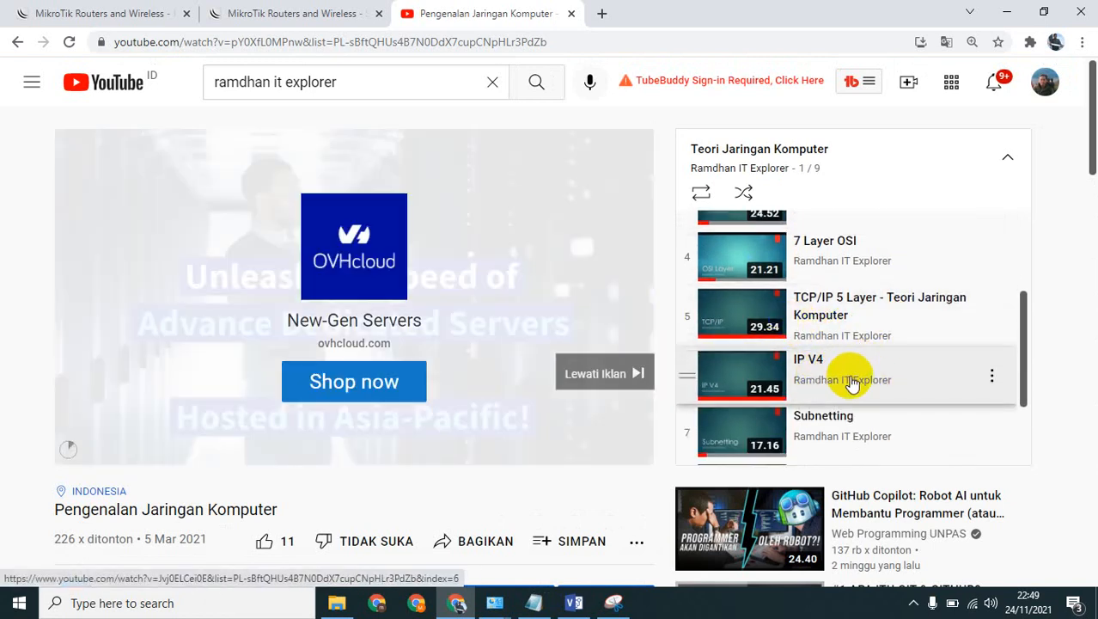
pyautogui.click(805, 378)
pyautogui.click(322, 325)
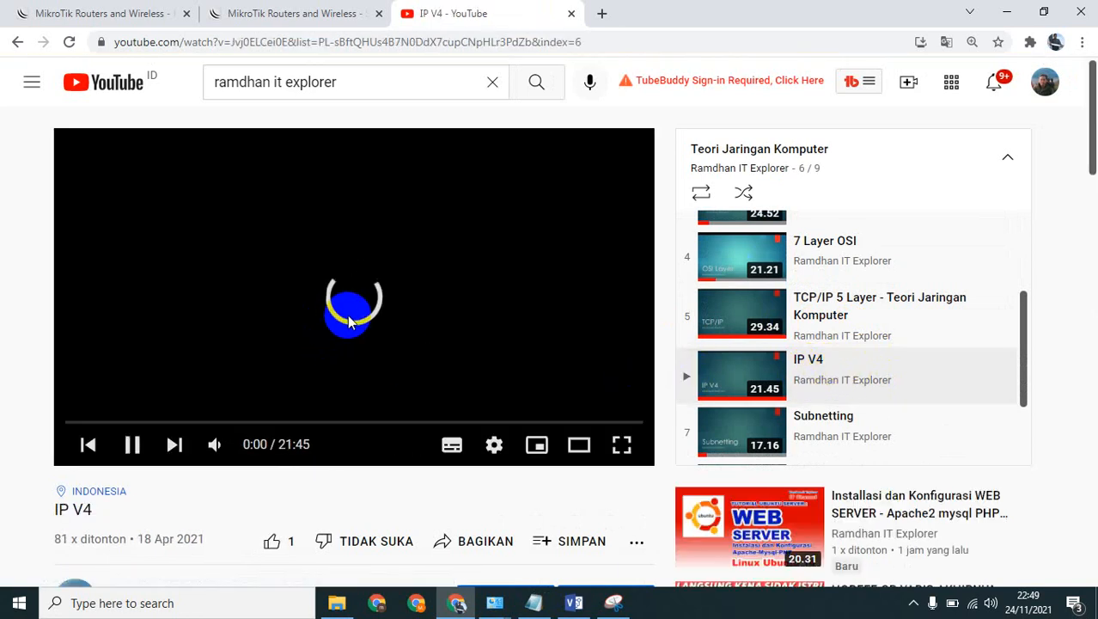
pyautogui.click(396, 325)
pyautogui.scroll(-1, 868, 378)
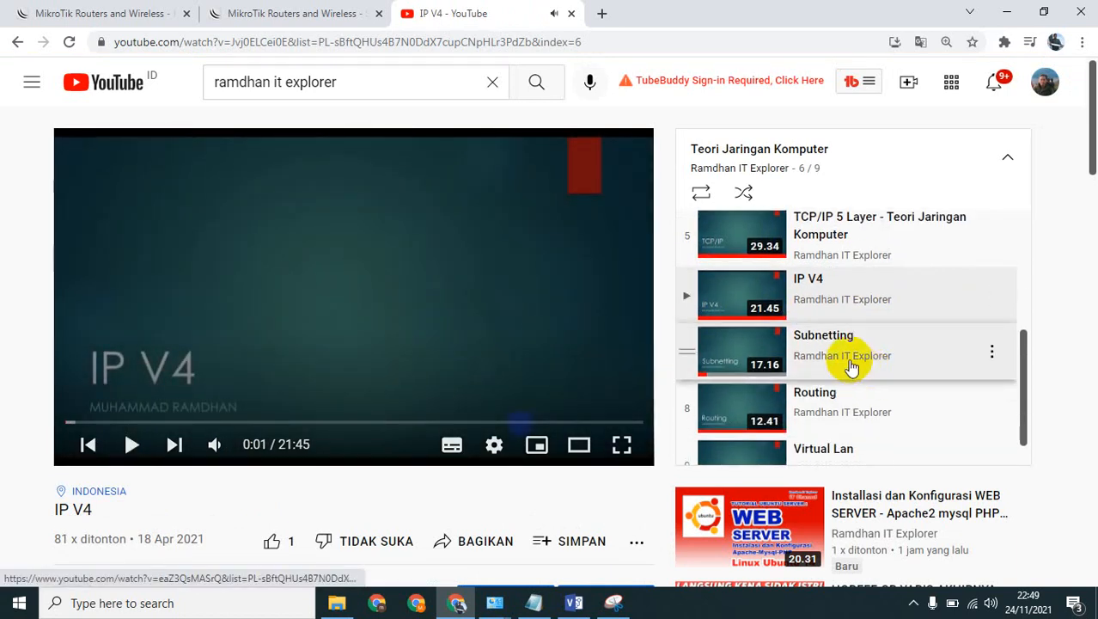
pyautogui.click(761, 364)
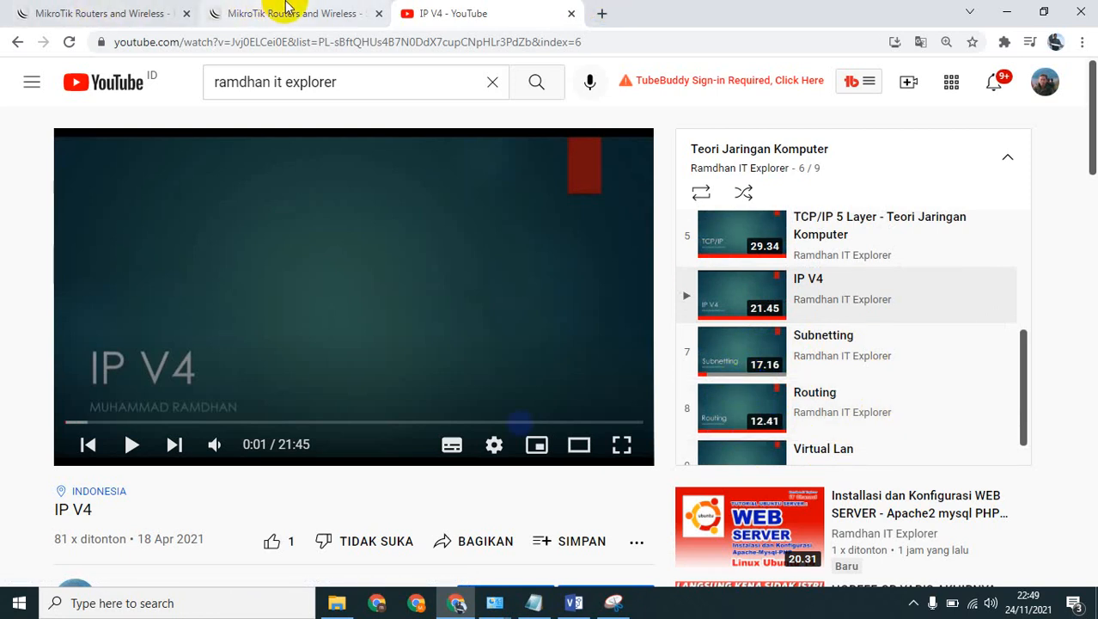
# Show the MikroTik software download page and switch to the infrastructure diagram in Visio.
pyautogui.click(289, 11)
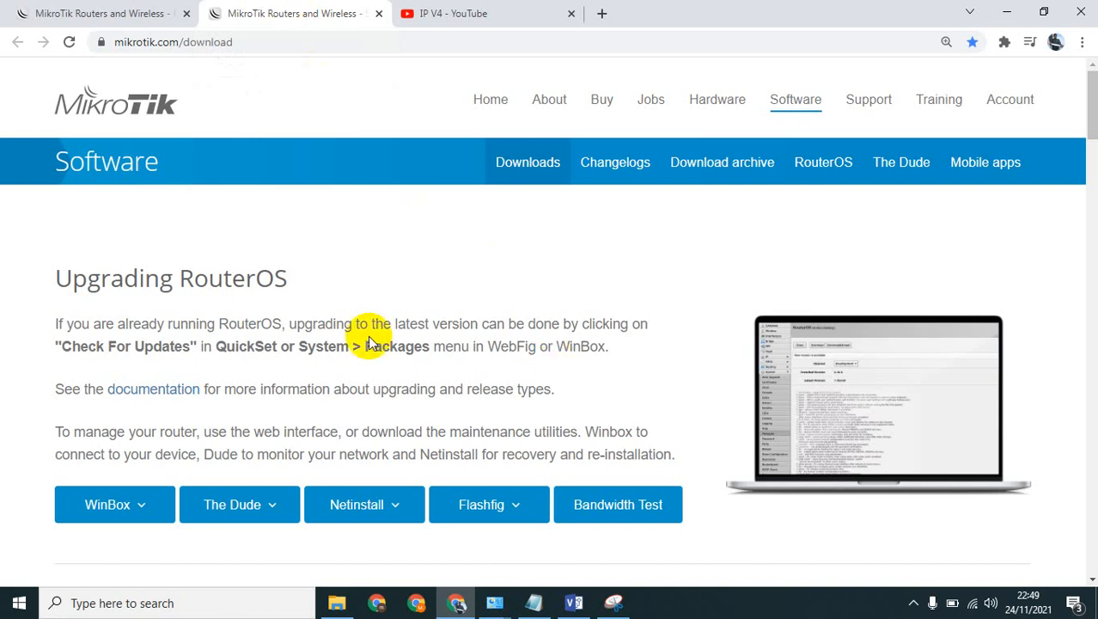
pyautogui.click(574, 604)
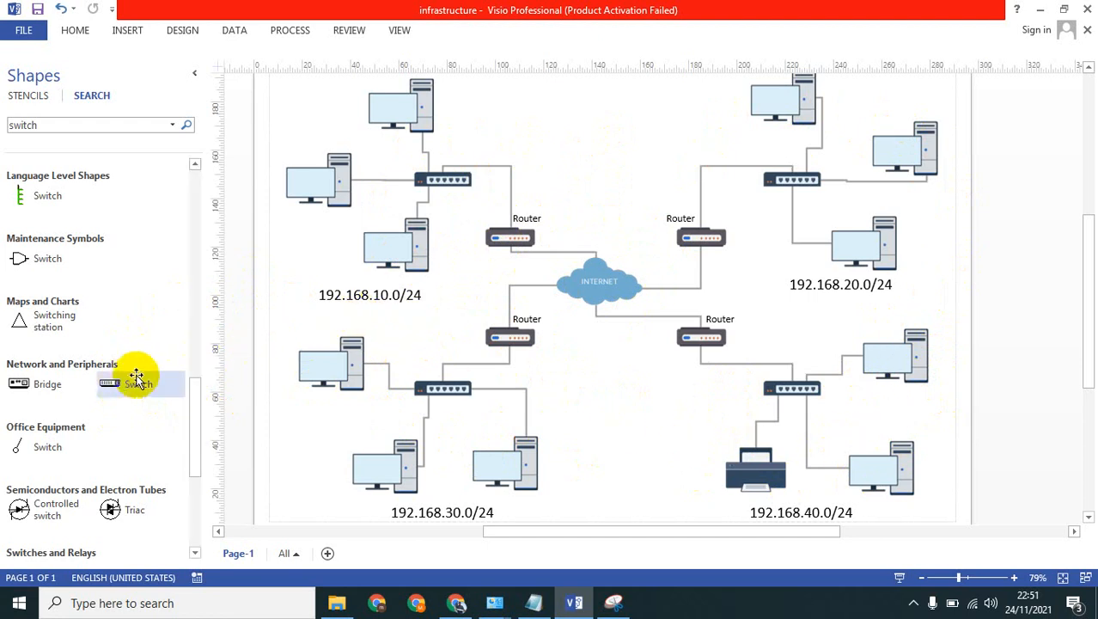
# Place a Network and Peripherals switch over the INTERNET cloud and enlarge it to about 35 mm wide and 38 mm high.
pyautogui.moveTo(114, 388); pyautogui.dragTo(596, 275)
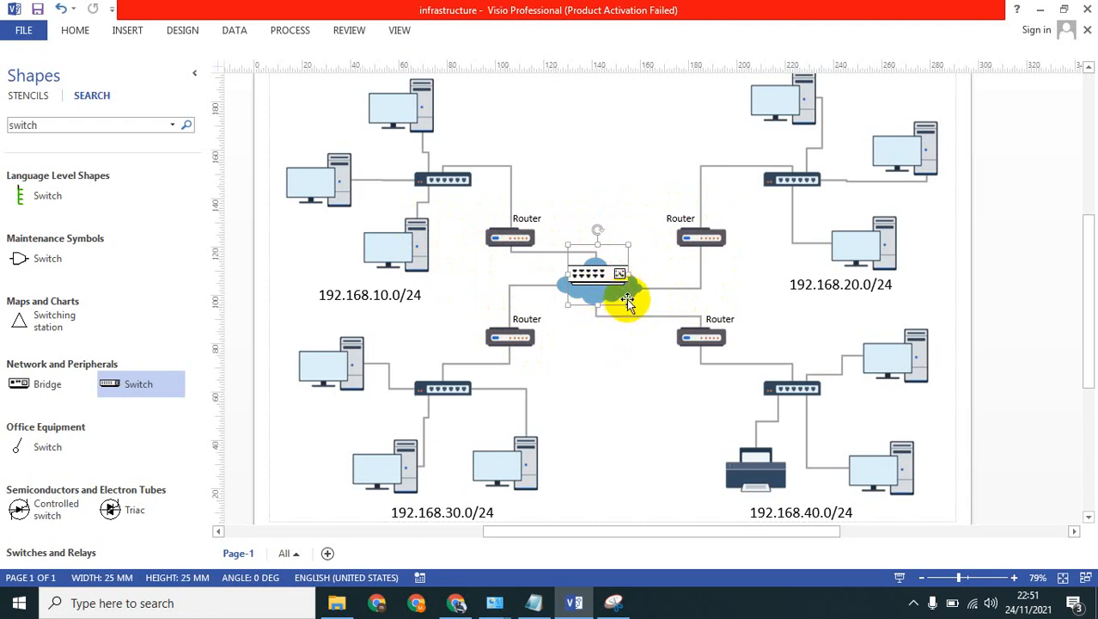
pyautogui.moveTo(628, 305); pyautogui.dragTo(653, 336)
pyautogui.moveTo(623, 294); pyautogui.dragTo(605, 283)
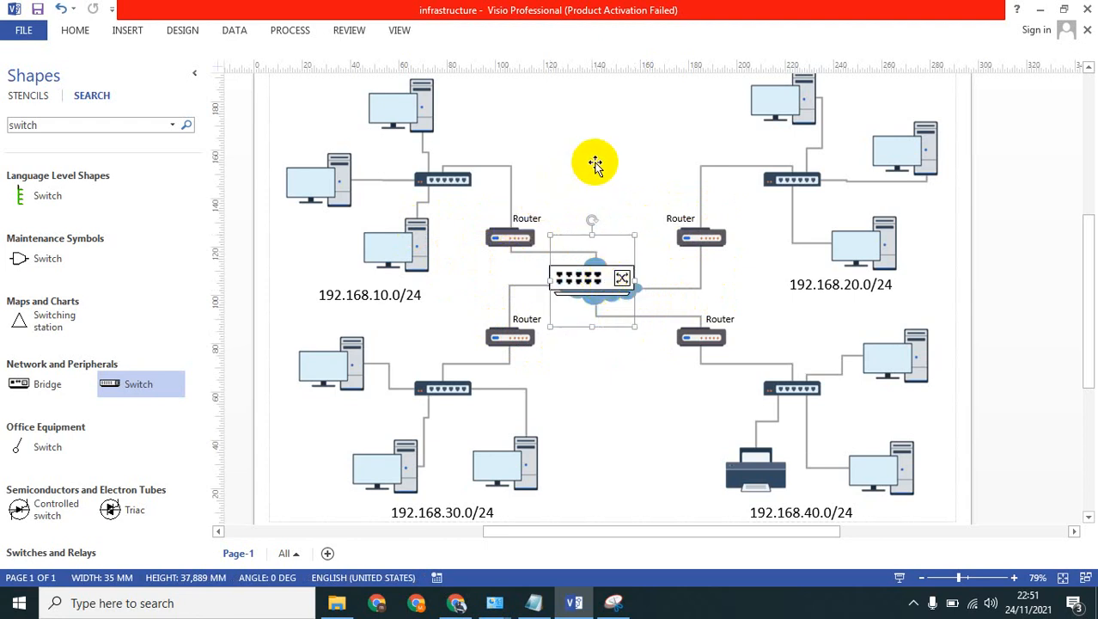
pyautogui.click(1026, 250)
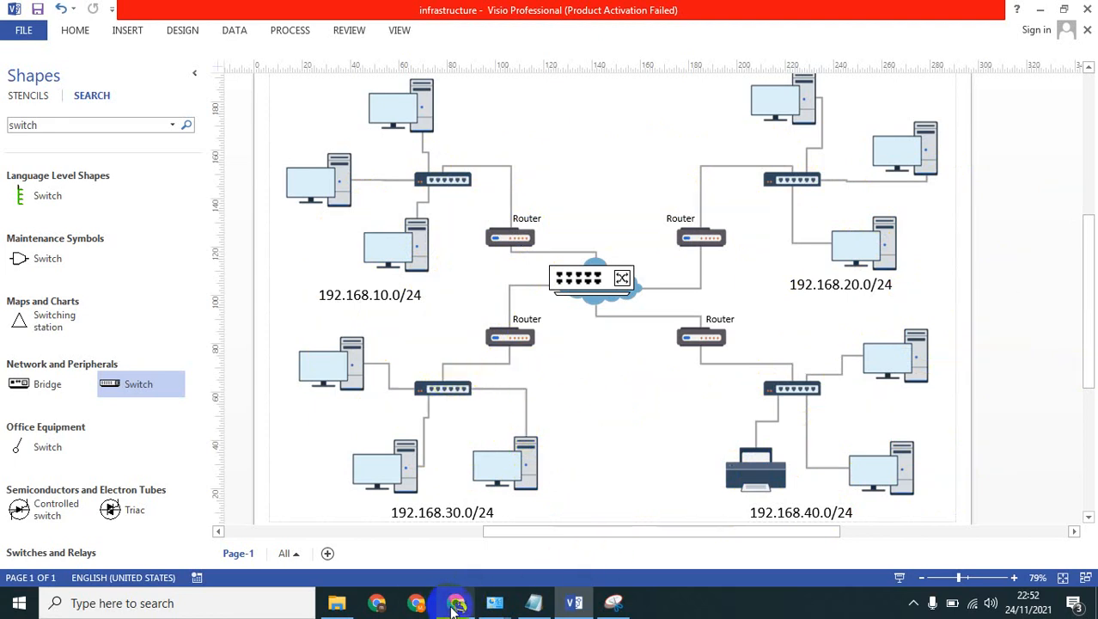
# Switch to the YouTube page in Chrome, return to the channel's playlists, and close the mini player.
pyautogui.moveTo(456, 609)
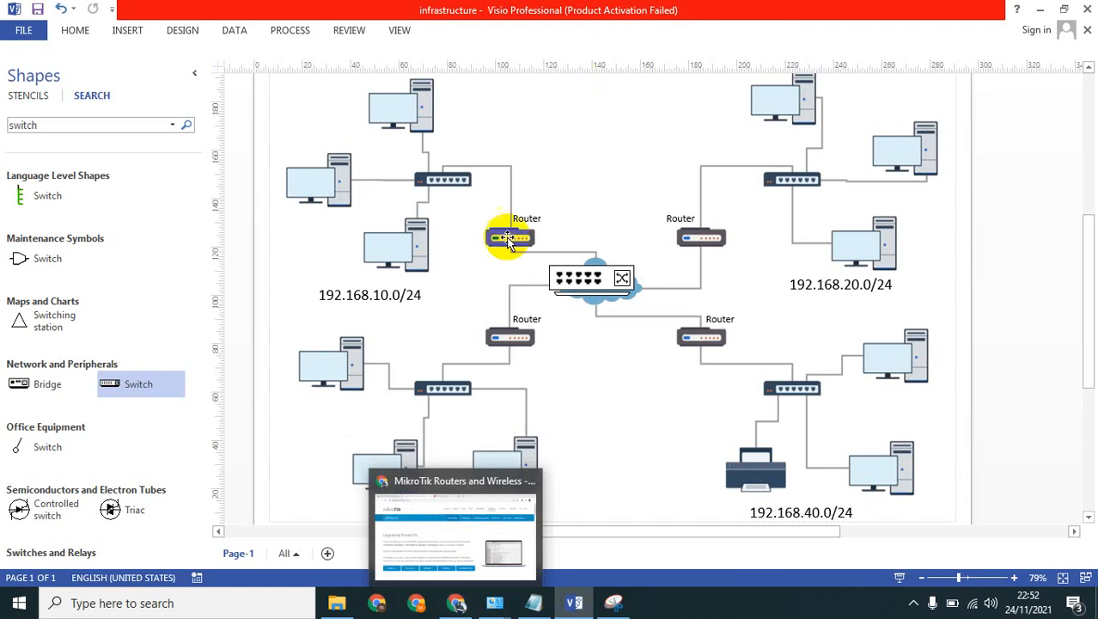
pyautogui.click(468, 515)
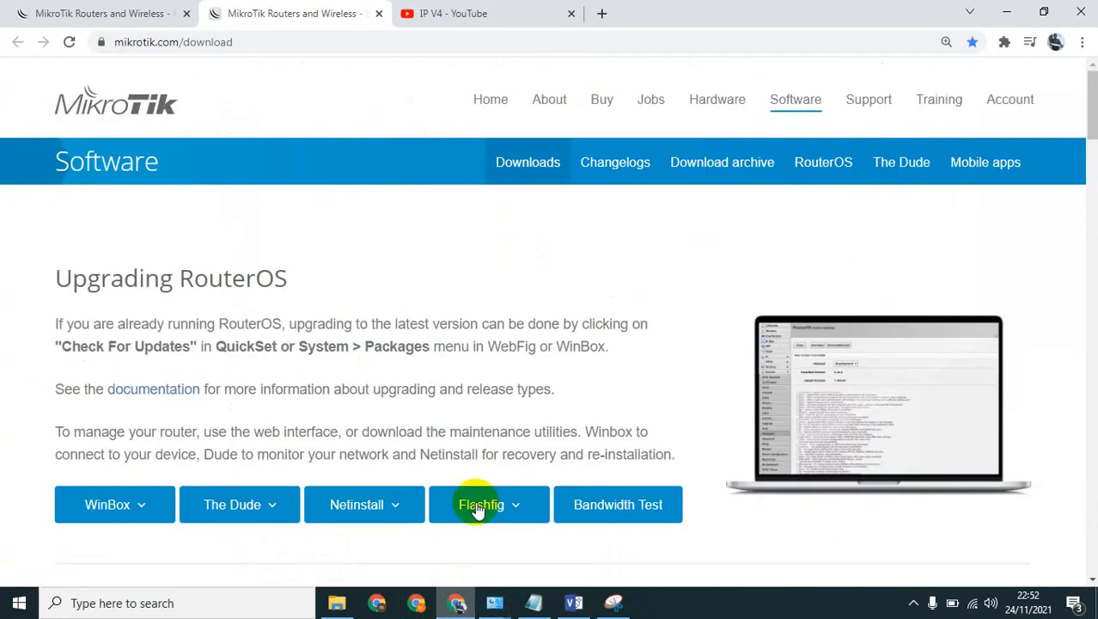
pyautogui.click(487, 9)
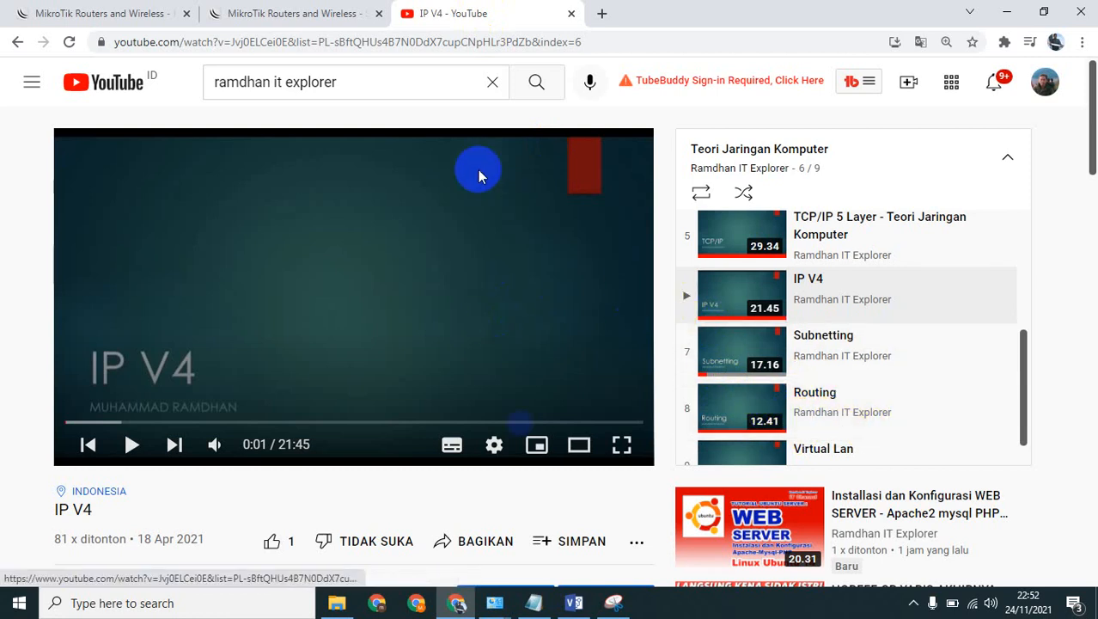
pyautogui.click(15, 45)
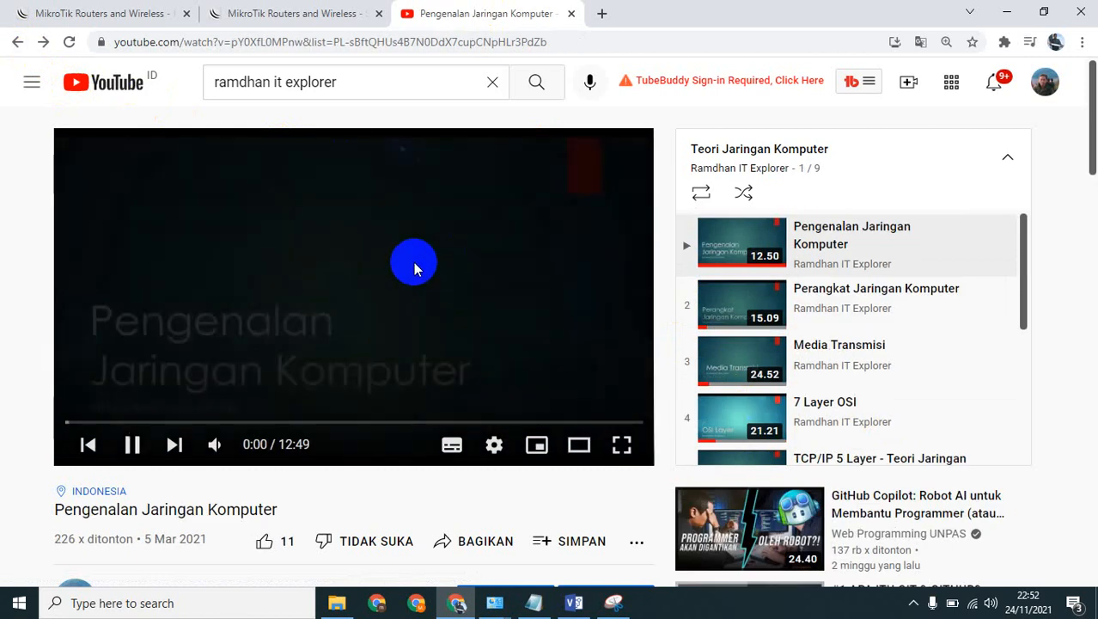
pyautogui.click(325, 261)
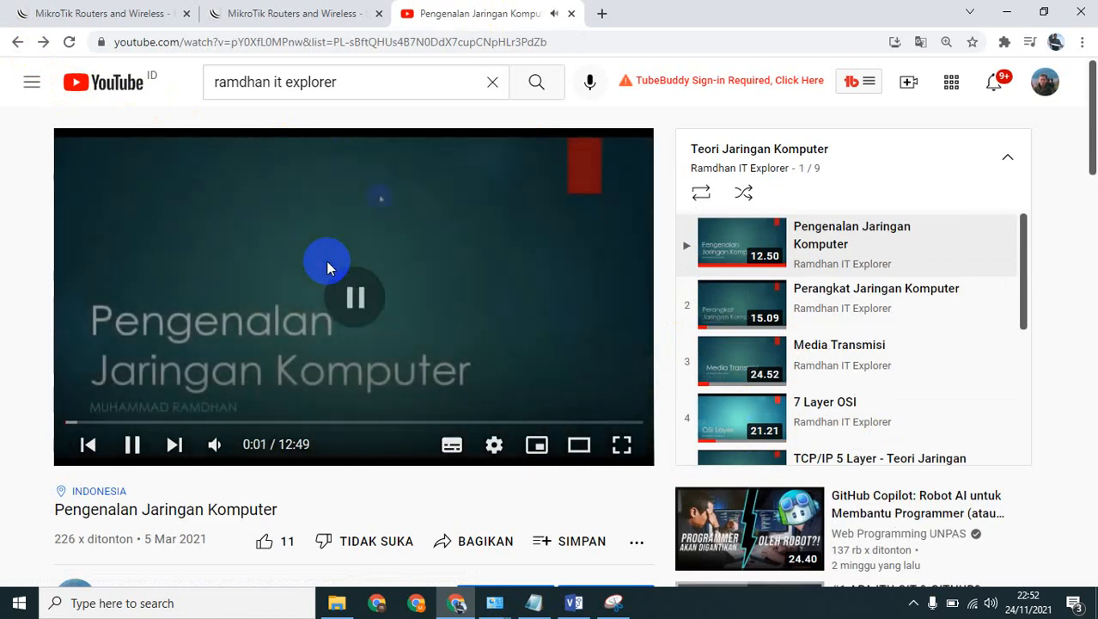
pyautogui.click(16, 42)
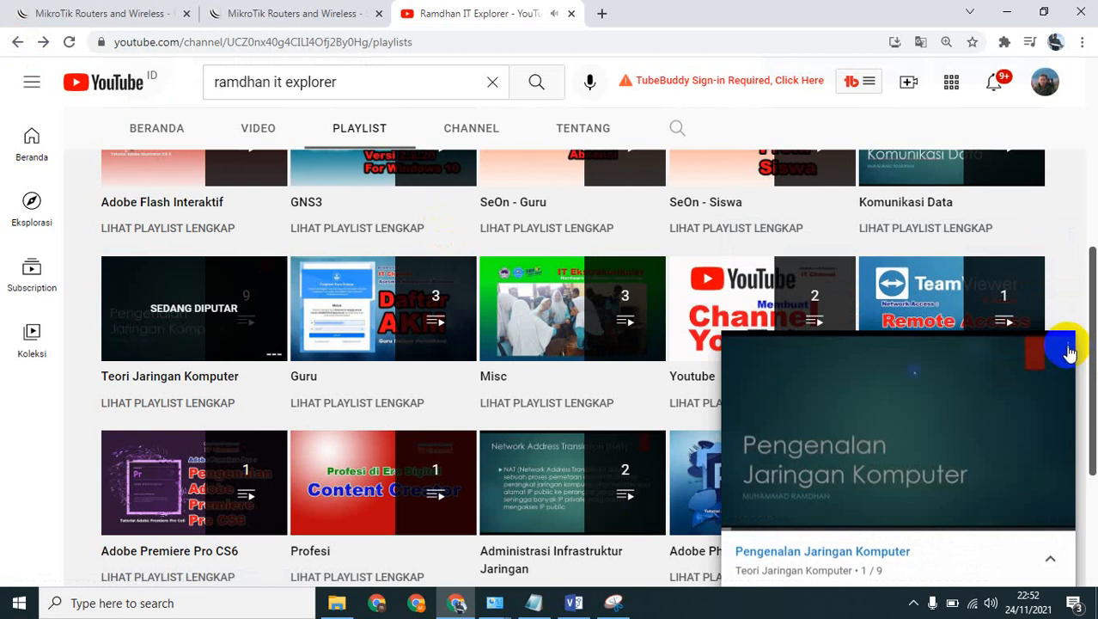
pyautogui.click(1056, 348)
# Open the Simulasi Jaringan Komputer Cisco Packet Tracer playlist and pause playback.
pyautogui.scroll(-2, 799, 371)
pyautogui.scroll(-1, 797, 369)
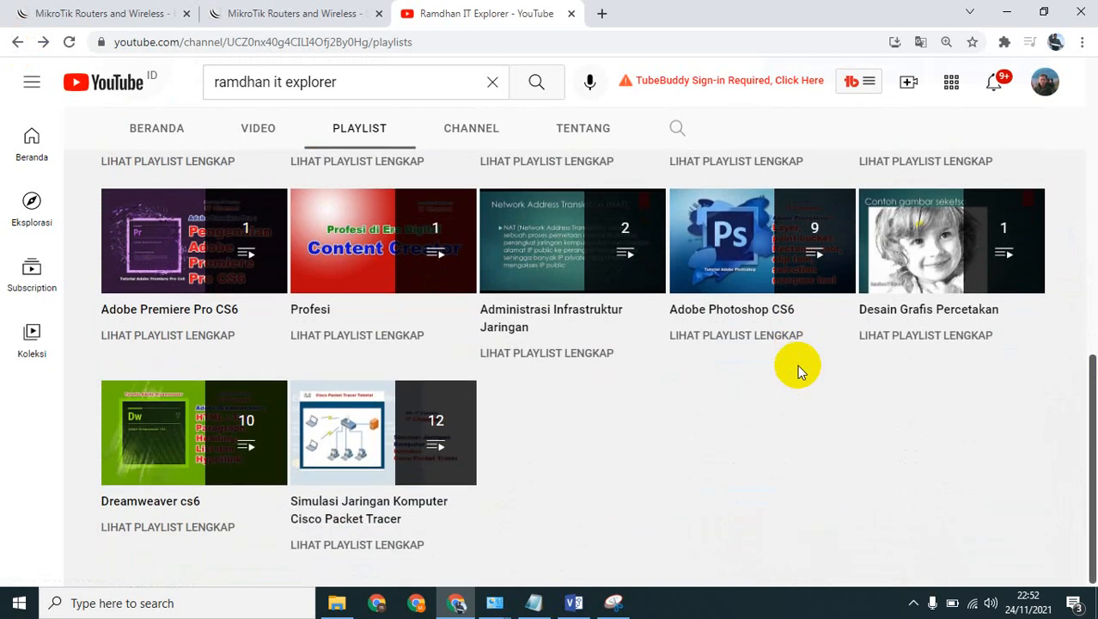
pyautogui.click(361, 464)
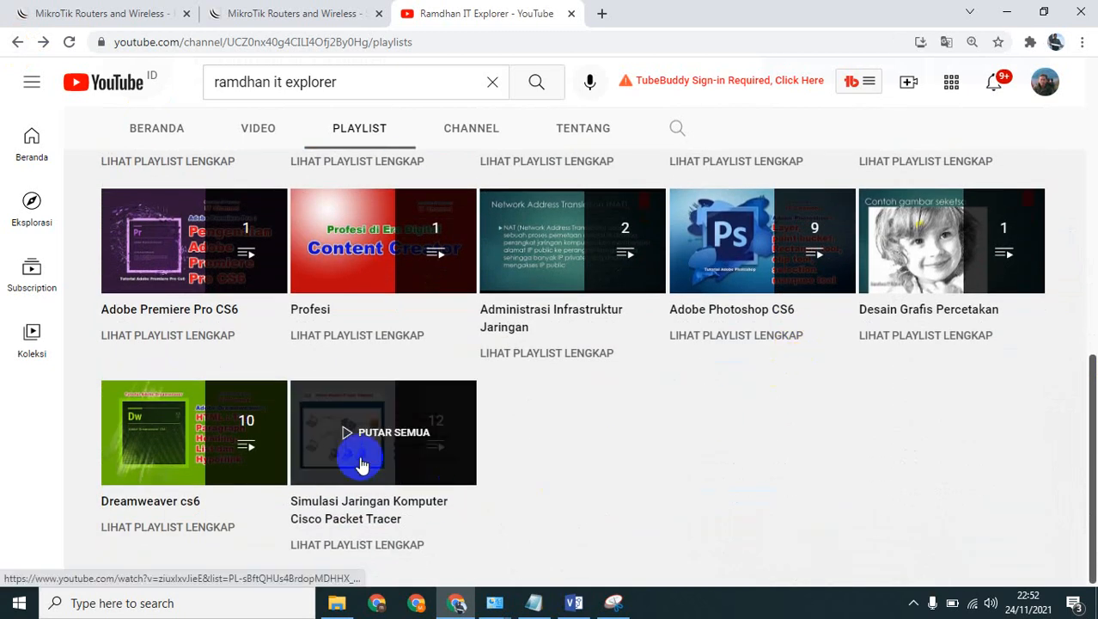
pyautogui.click(362, 465)
pyautogui.click(300, 308)
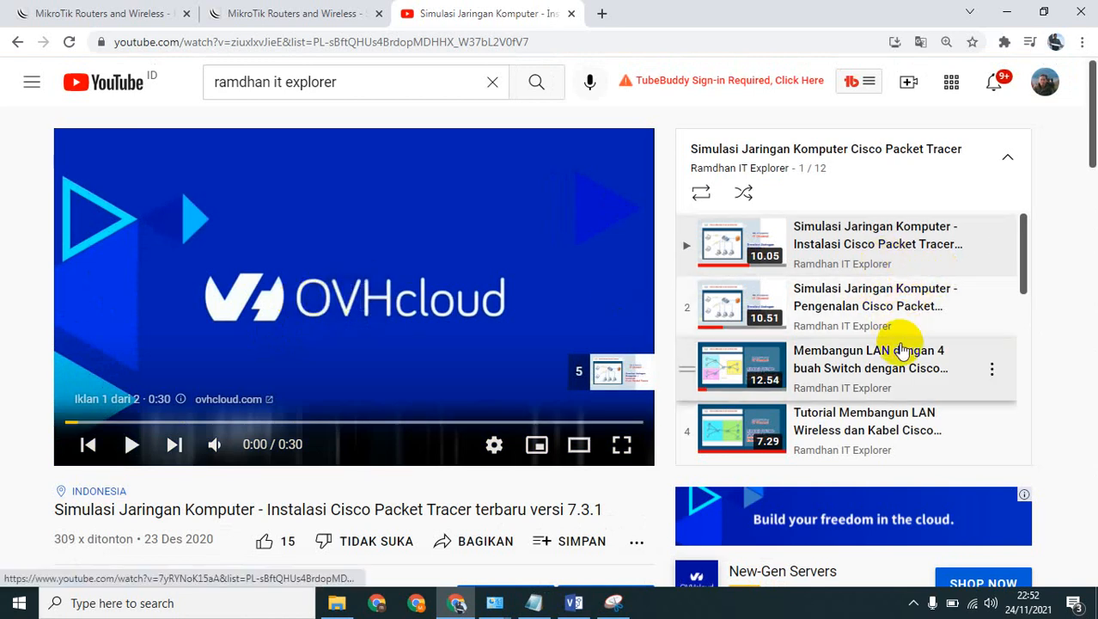
# Look through the videos listed in the Cisco Packet Tracer playlist.
pyautogui.scroll(-2, 910, 325)
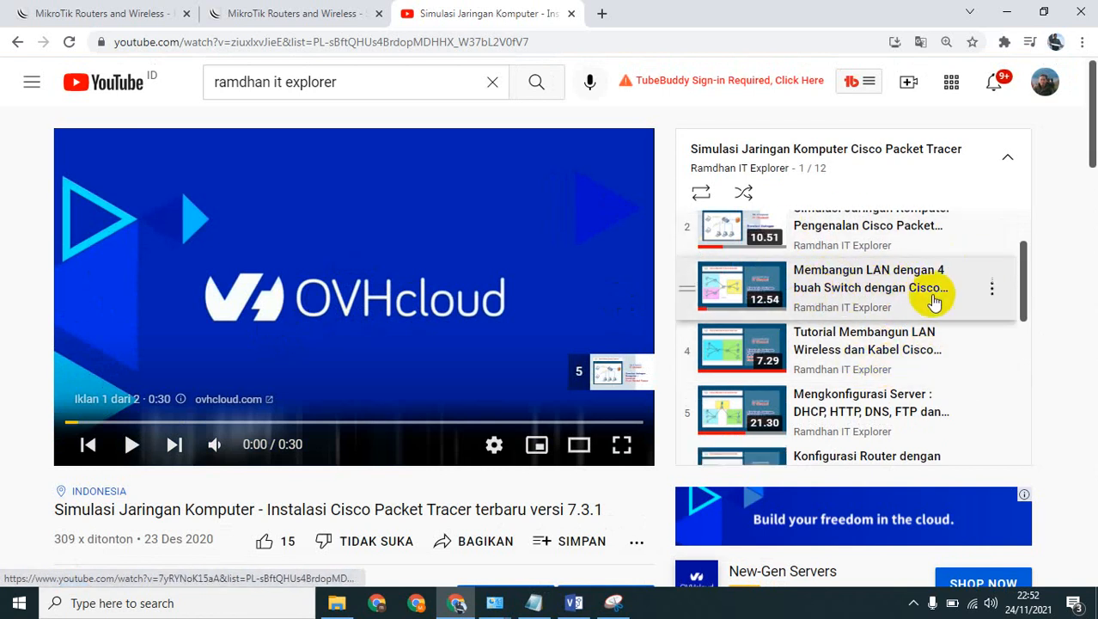
pyautogui.scroll(2, 798, 313)
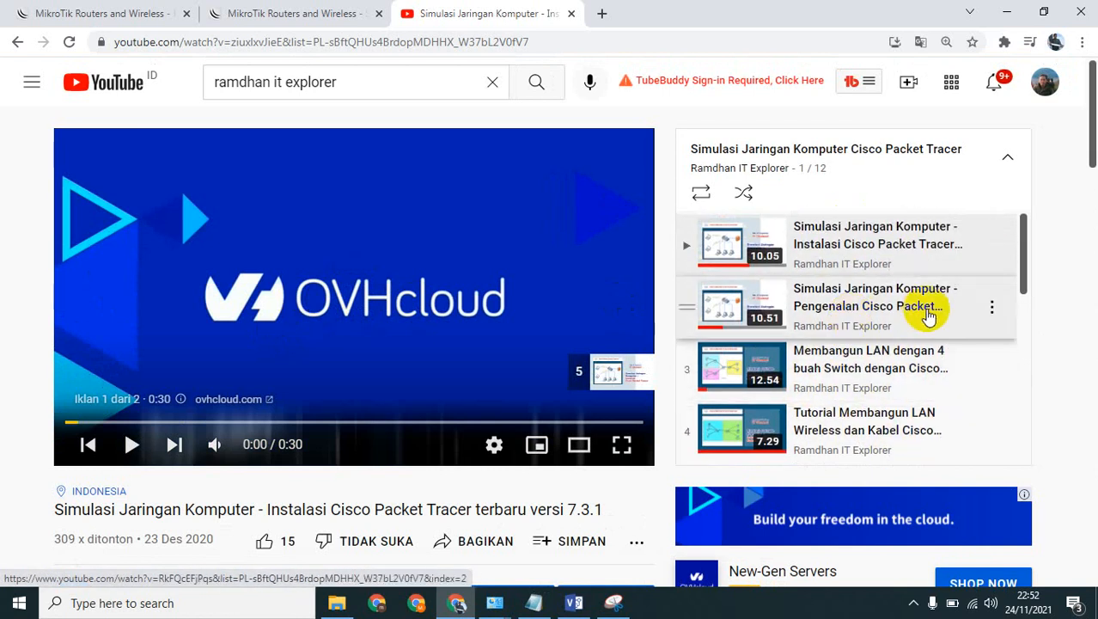
pyautogui.scroll(-2, 967, 308)
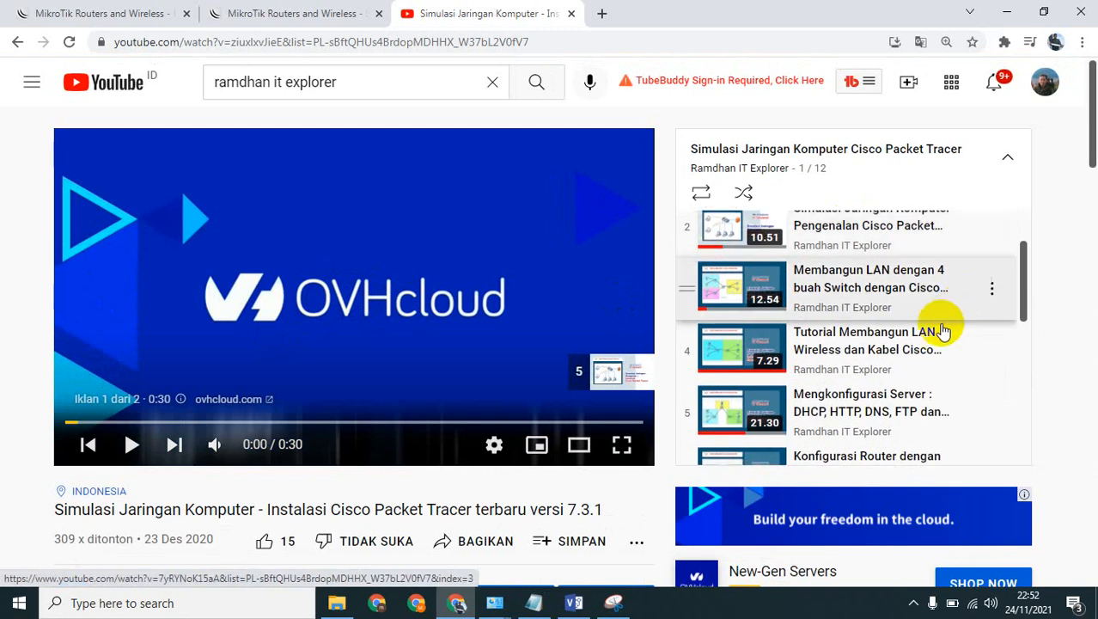
pyautogui.scroll(-2, 893, 408)
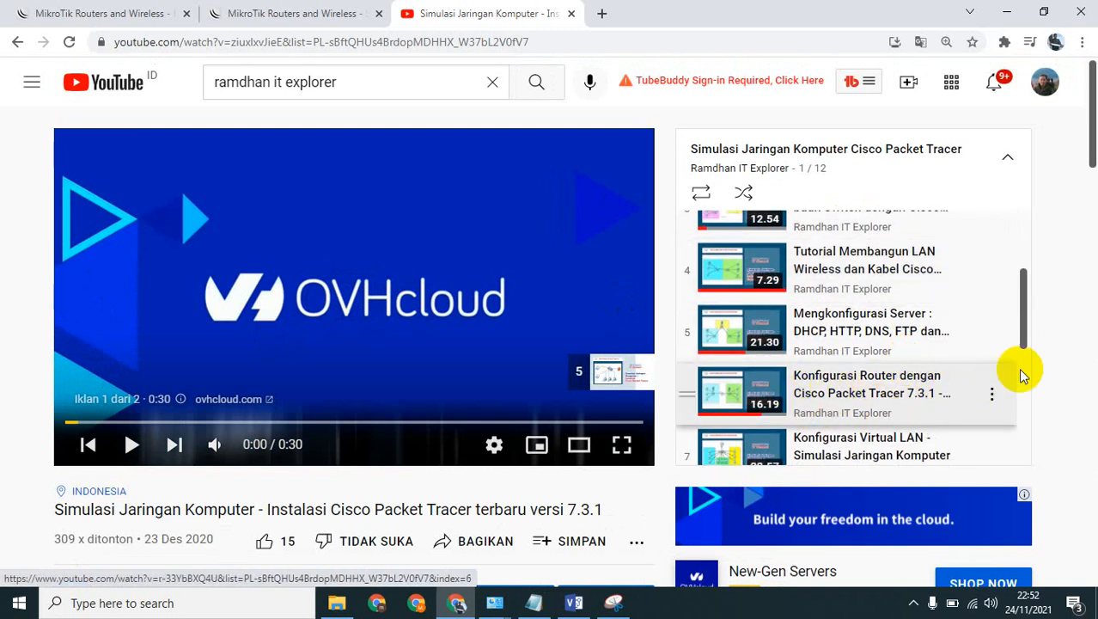
pyautogui.scroll(-2, 988, 378)
pyautogui.scroll(-3, 956, 367)
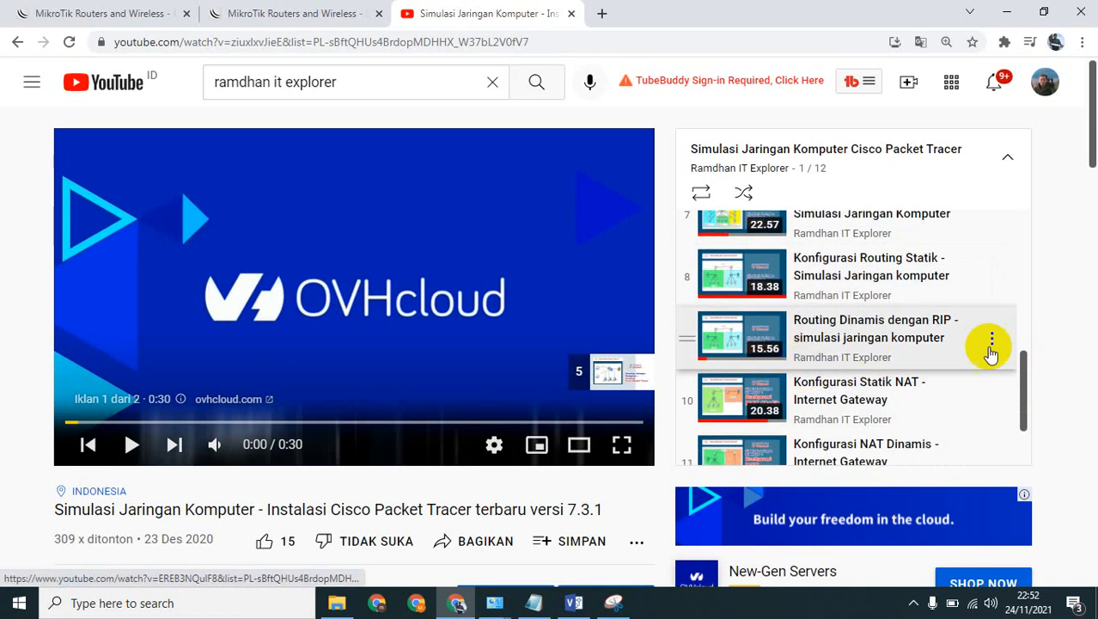
# Show the infrastructure diagram in Visio again, between views of the MikroTik software download page in Chrome.
pyautogui.click(279, 10)
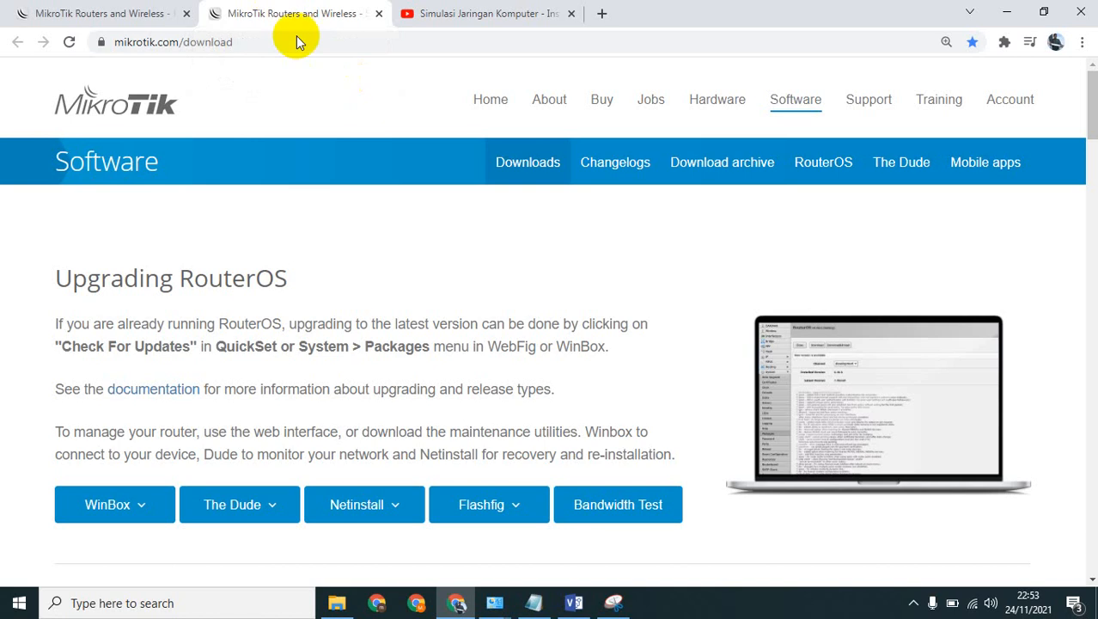
pyautogui.click(574, 602)
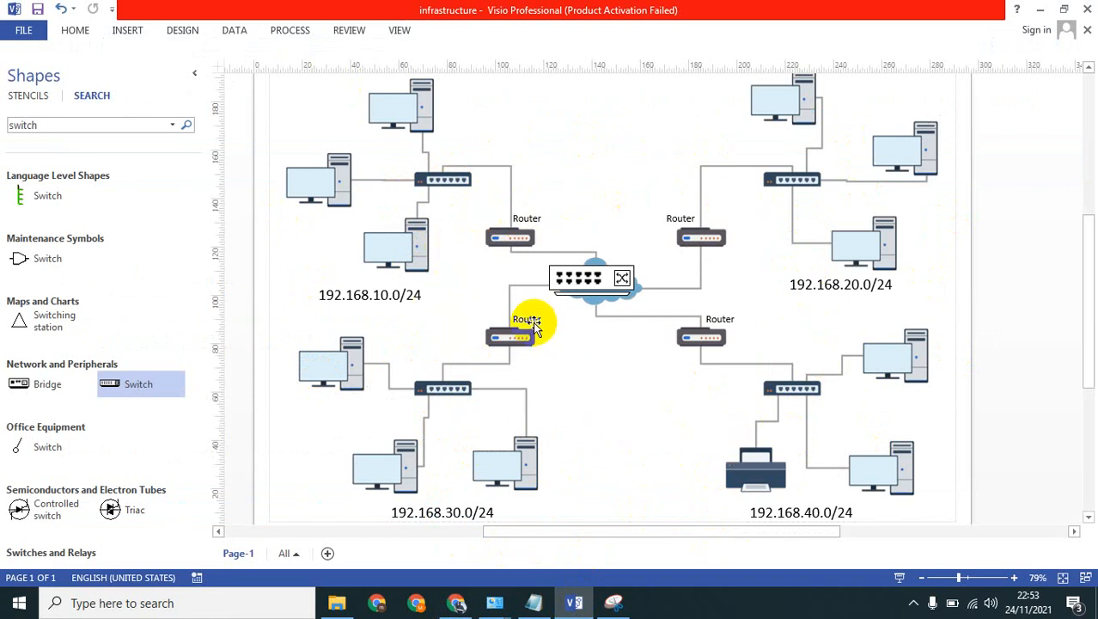
pyautogui.click(456, 604)
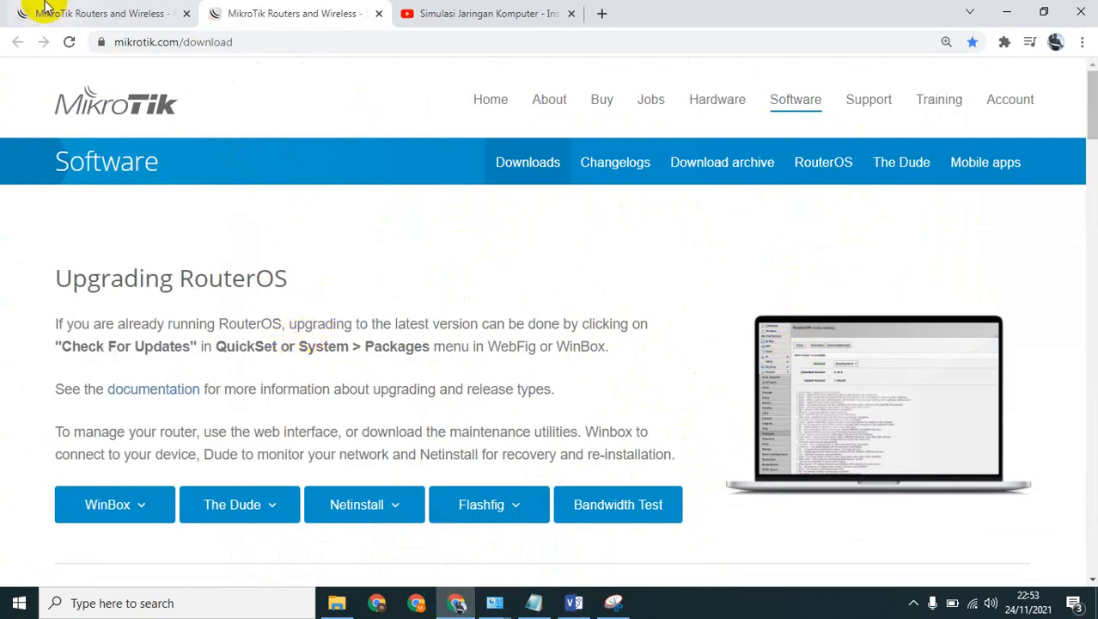
# Examine the hAP lite TC product page and its specifications, checking the MikroTik software download page in between.
pyautogui.click(73, 12)
pyautogui.scroll(-10, 434, 303)
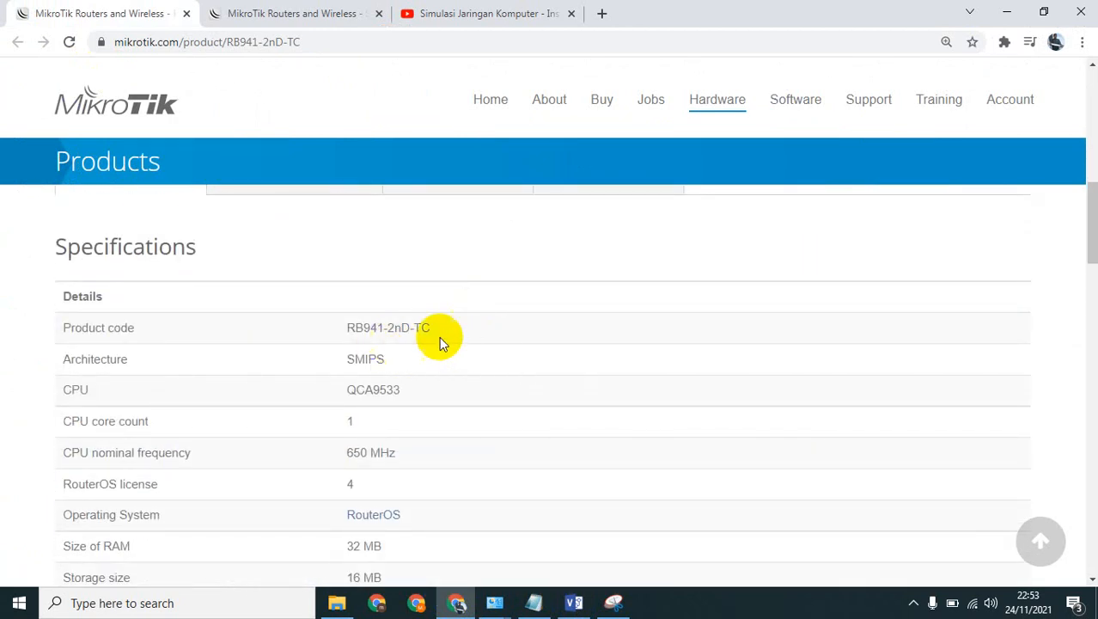
pyautogui.click(303, 10)
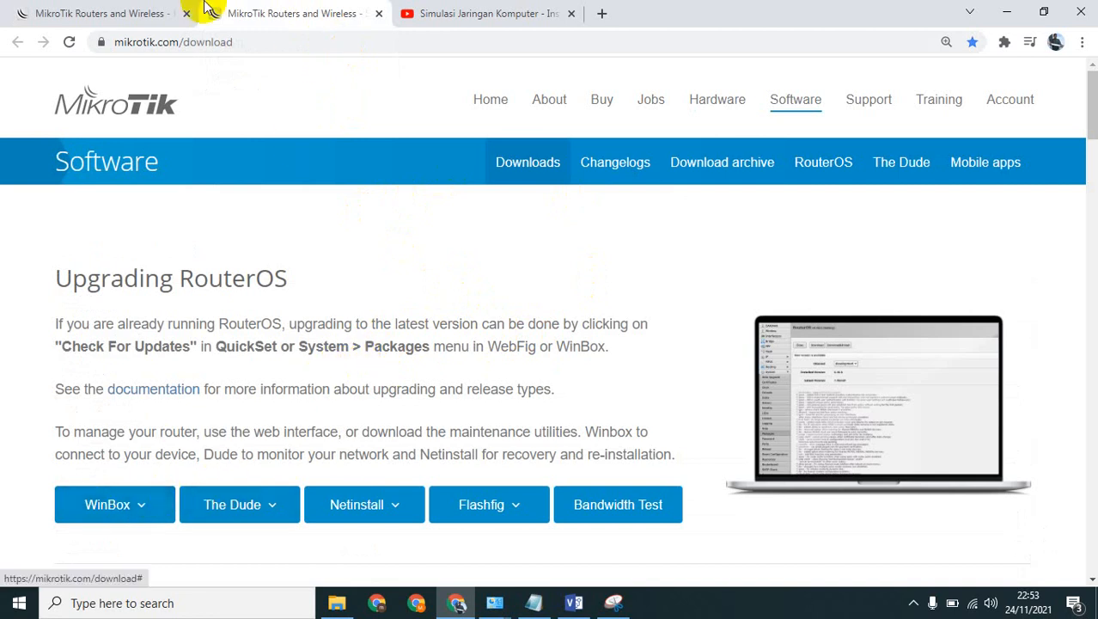
pyautogui.click(137, 13)
pyautogui.scroll(15, 686, 279)
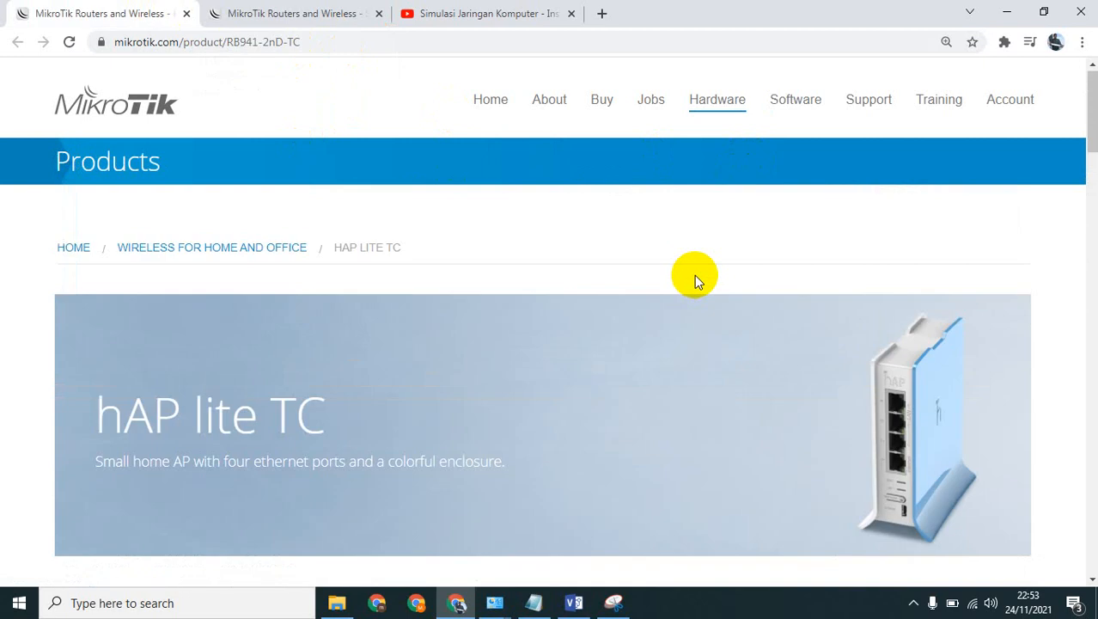
# Start the WinBox 3.31 (64-bit) download from the MikroTik software download page.
pyautogui.click(284, 13)
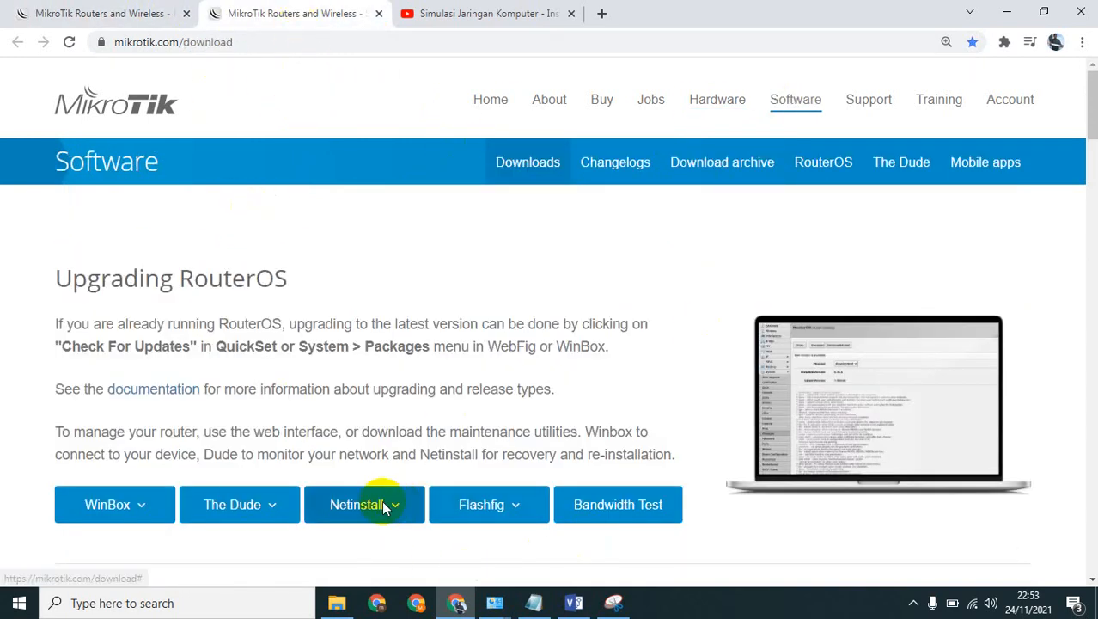
pyautogui.click(119, 512)
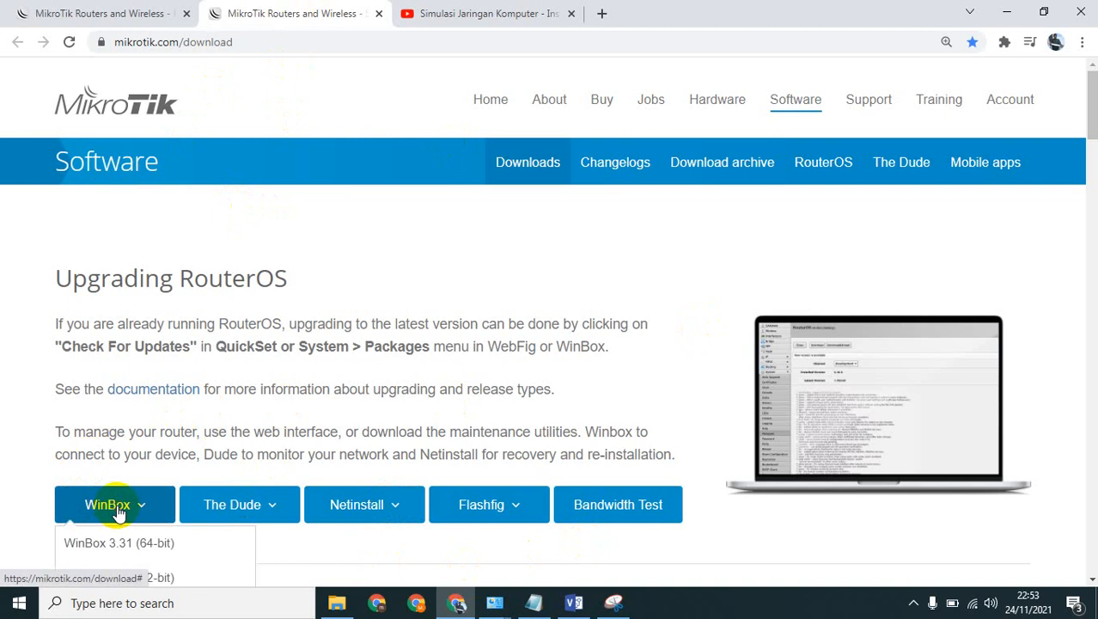
pyautogui.scroll(-2, 171, 464)
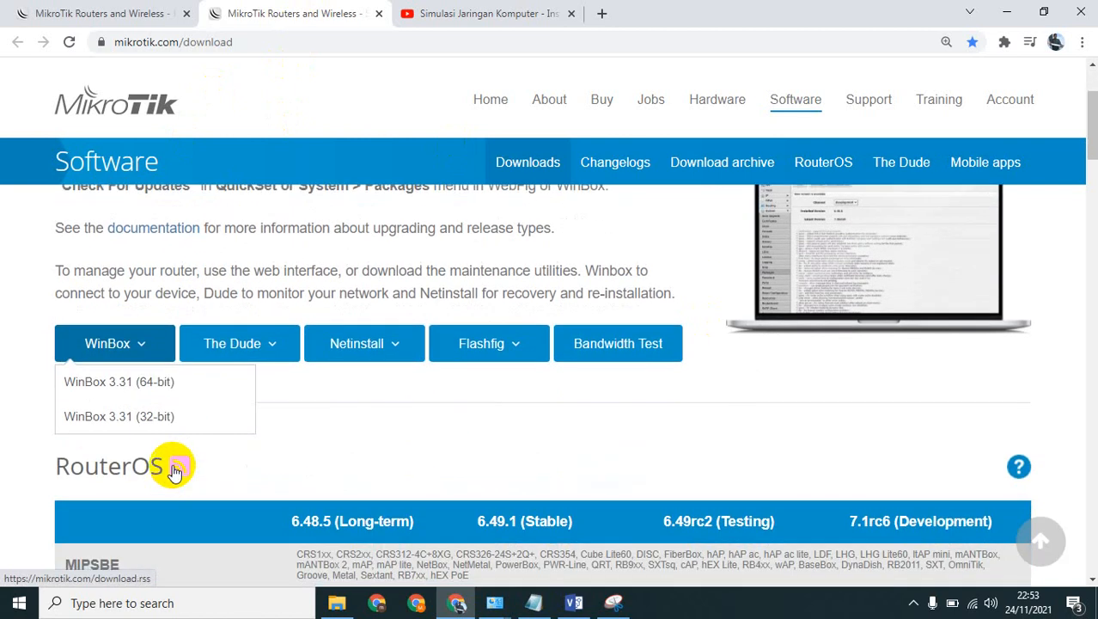
pyautogui.click(162, 391)
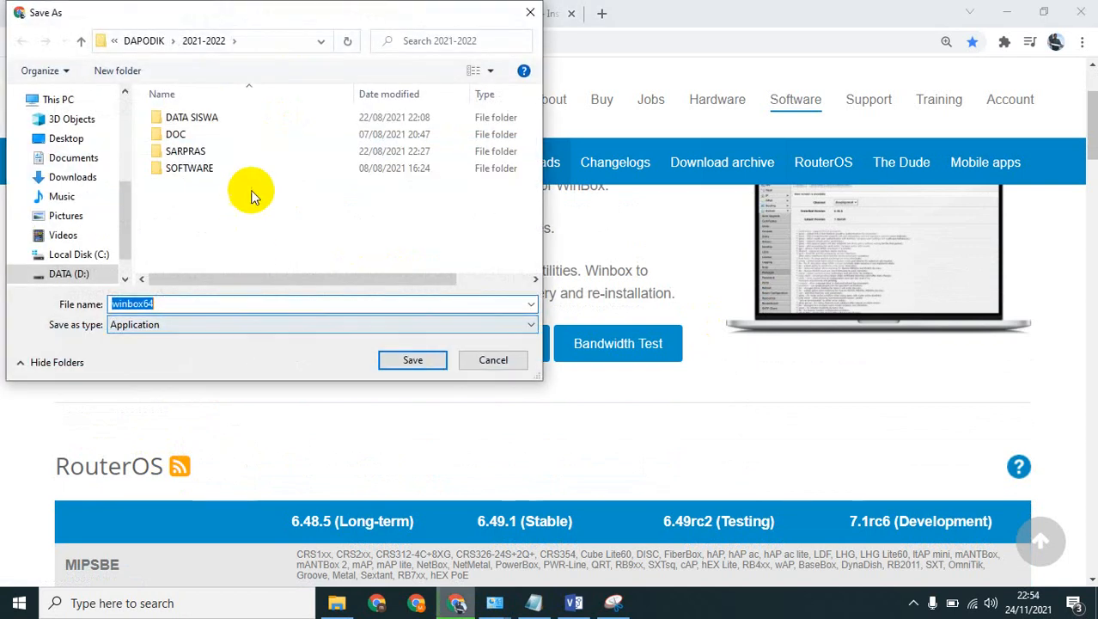
# Save winbox64 in the SOFTWARE folder on DATA (D:) and show the downloaded file in its folder.
pyautogui.click(73, 274)
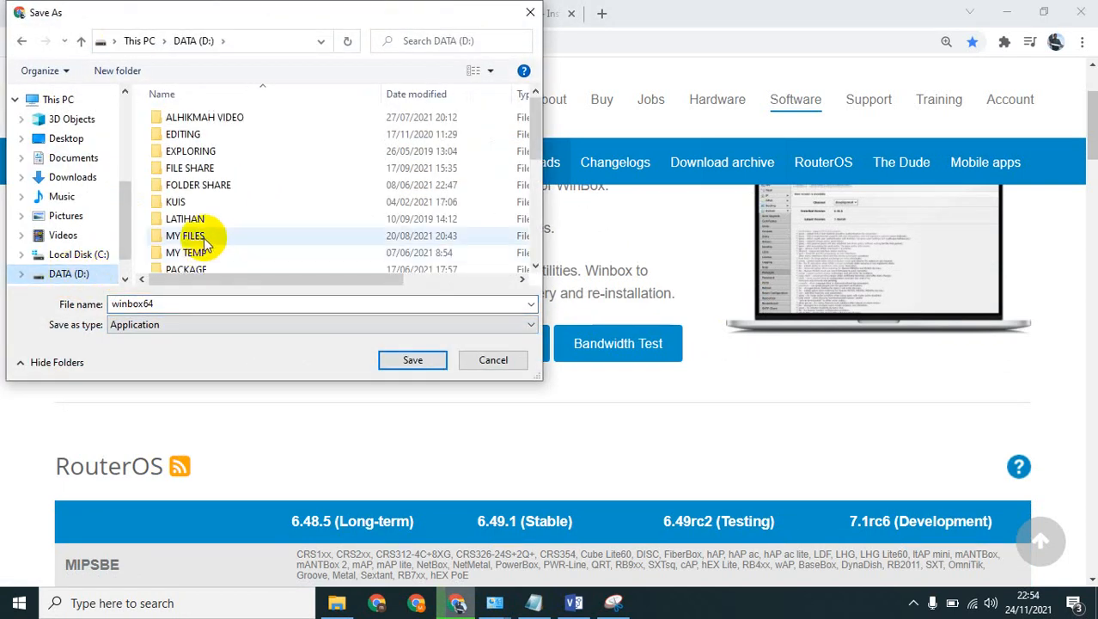
pyautogui.scroll(-2, 207, 245)
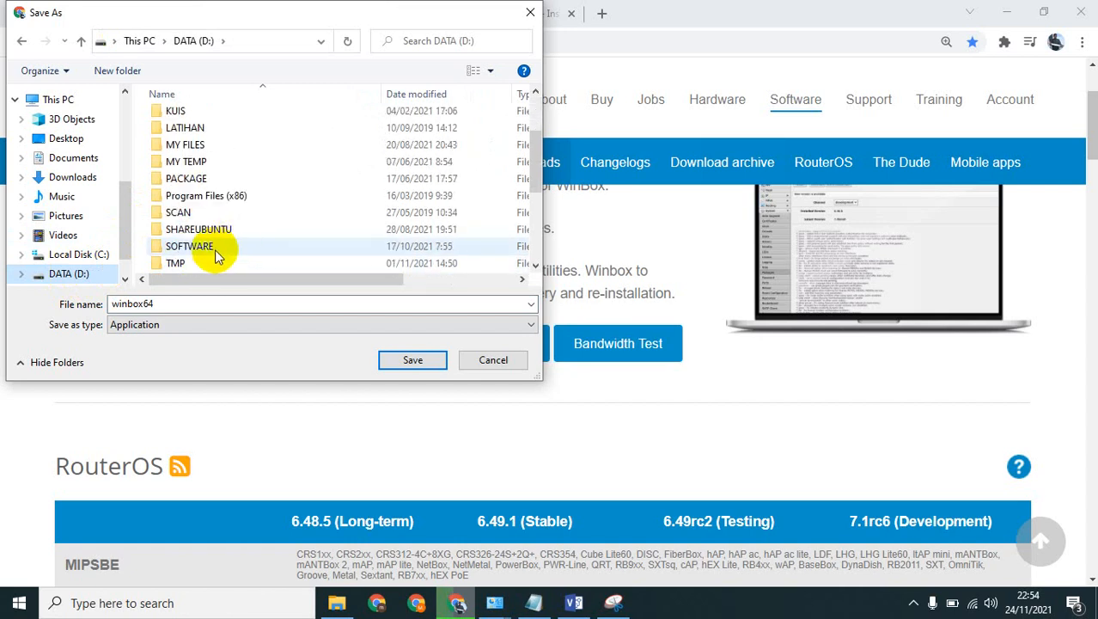
pyautogui.doubleClick(211, 249)
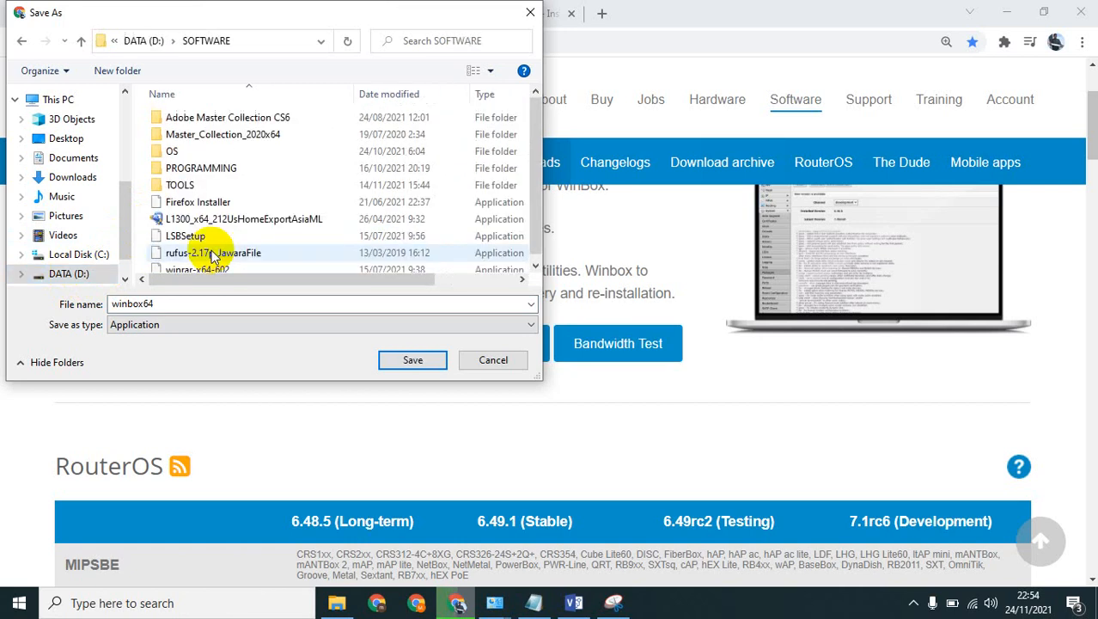
pyautogui.doubleClick(208, 188)
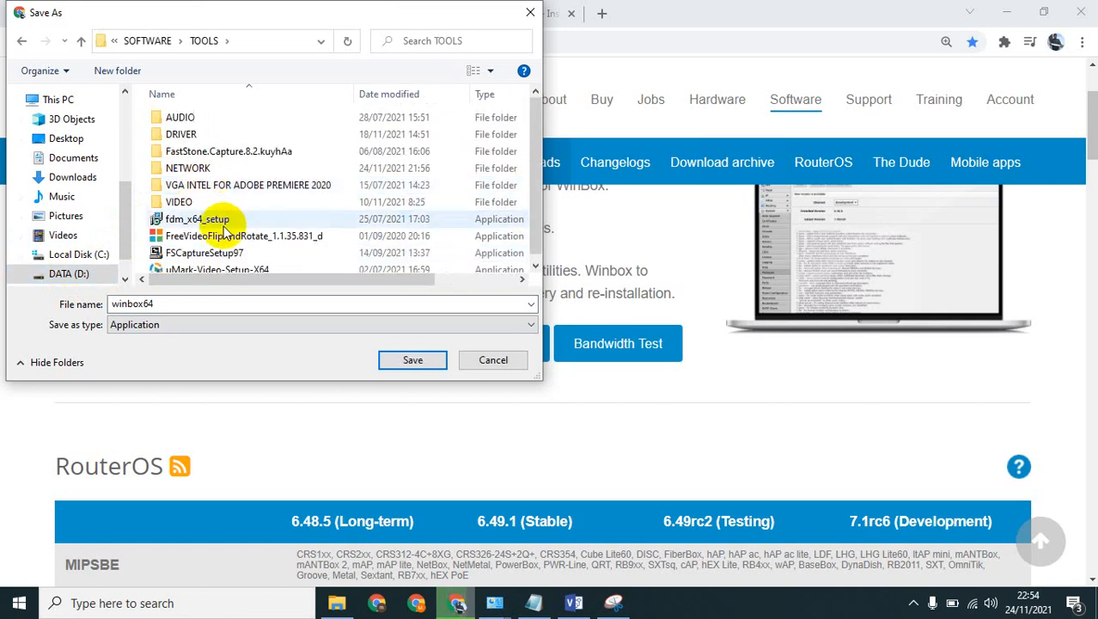
pyautogui.click(156, 41)
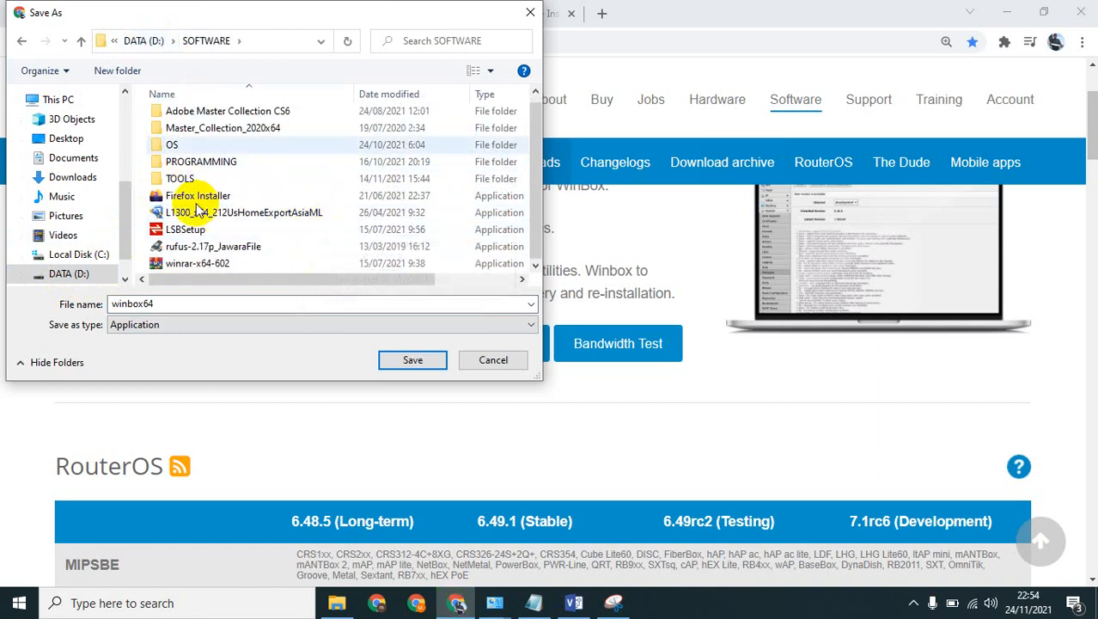
pyautogui.click(414, 359)
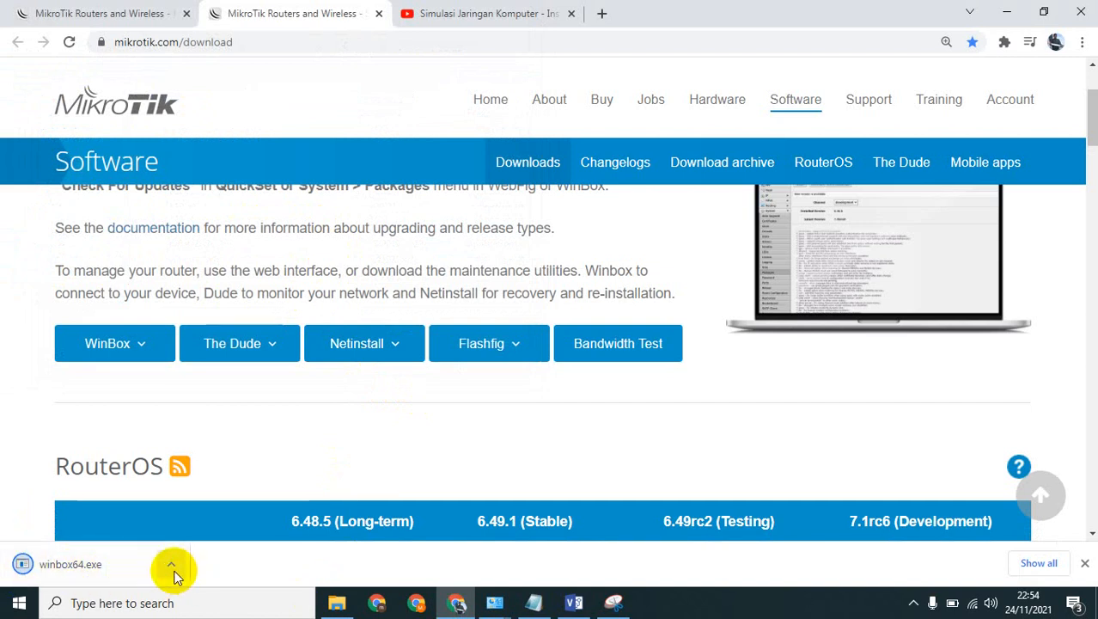
pyautogui.click(172, 566)
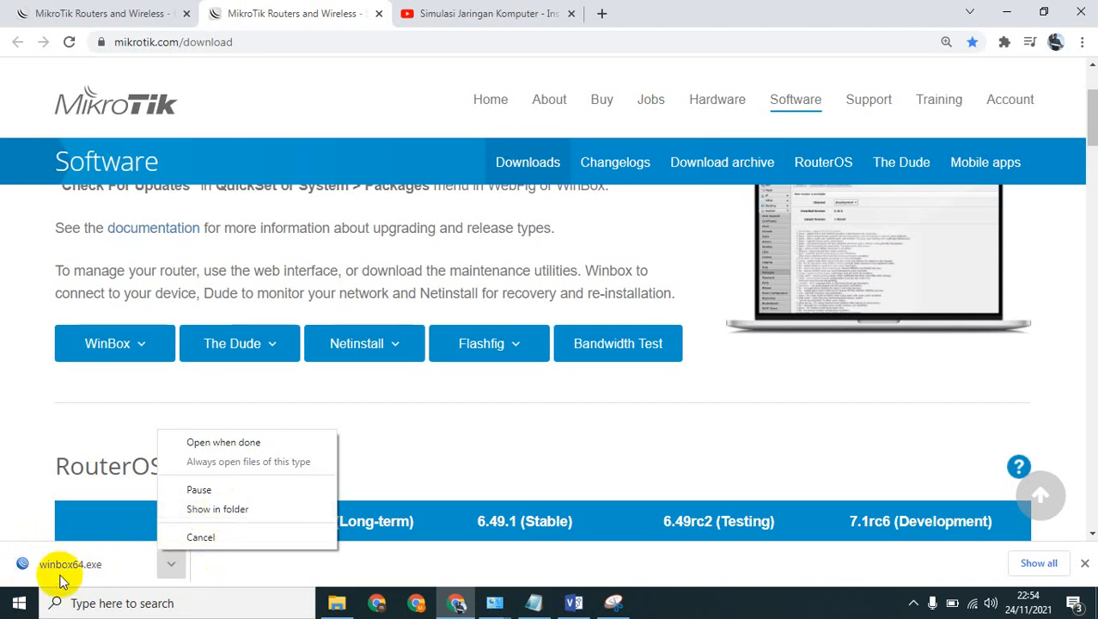
pyautogui.click(236, 510)
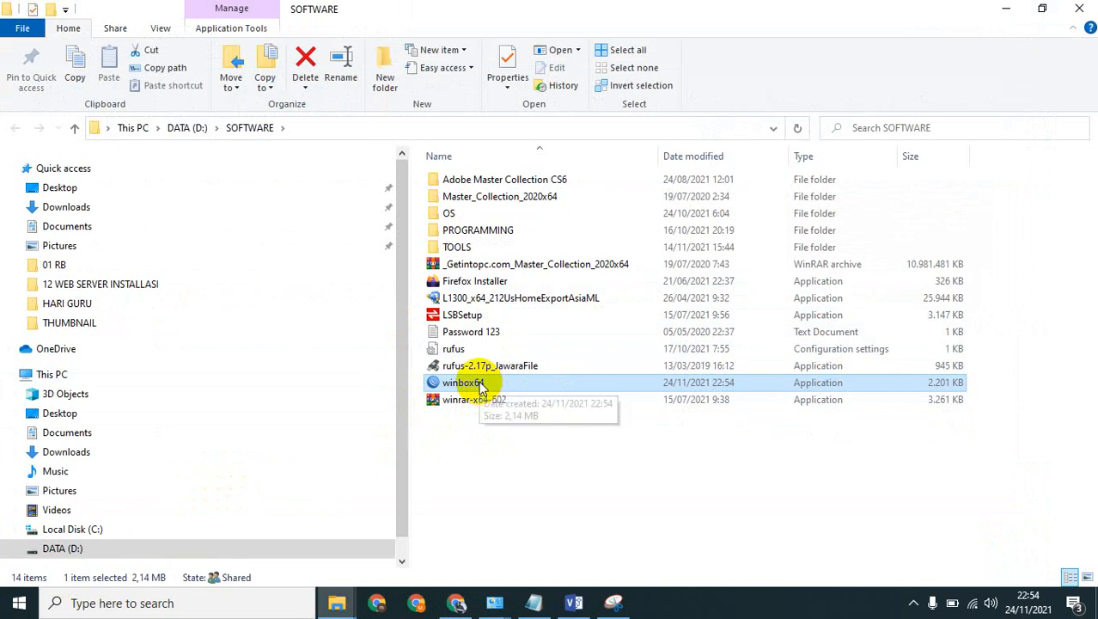
# Launch winbox64 from the SOFTWARE folder and allow it to run past SmartScreen, showing the hAP lite TC product page in between.
pyautogui.doubleClick(478, 383)
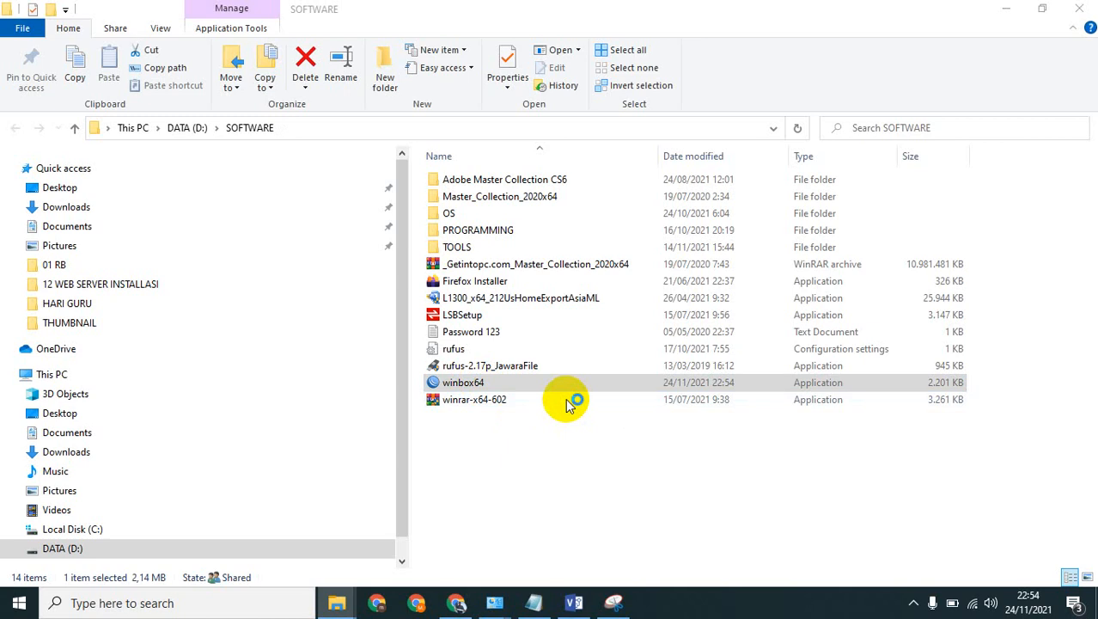
pyautogui.click(458, 606)
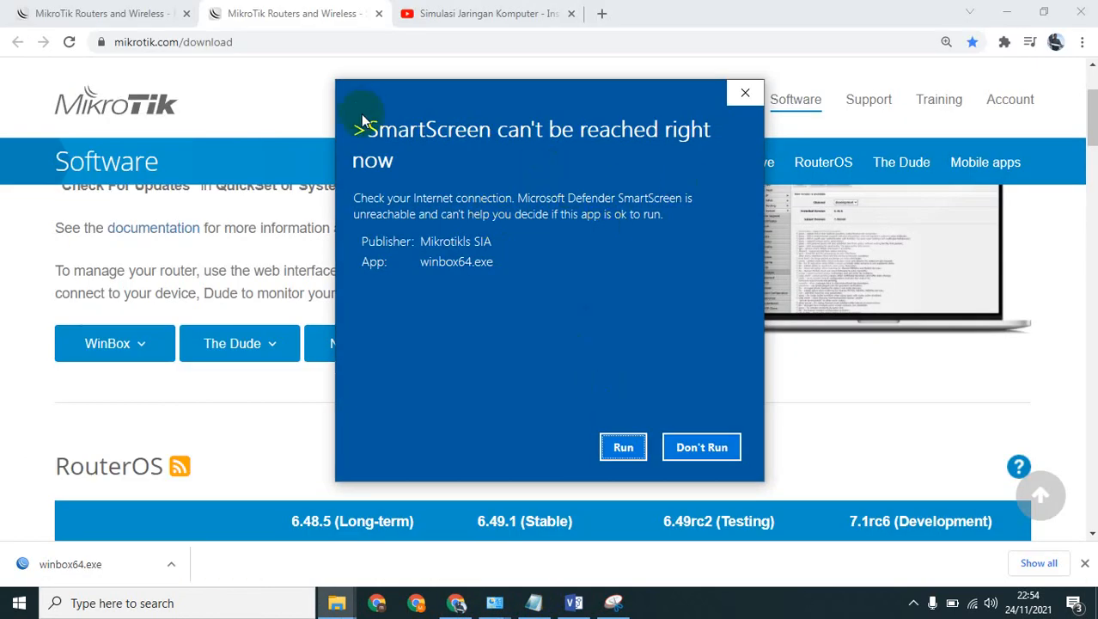
pyautogui.click(124, 8)
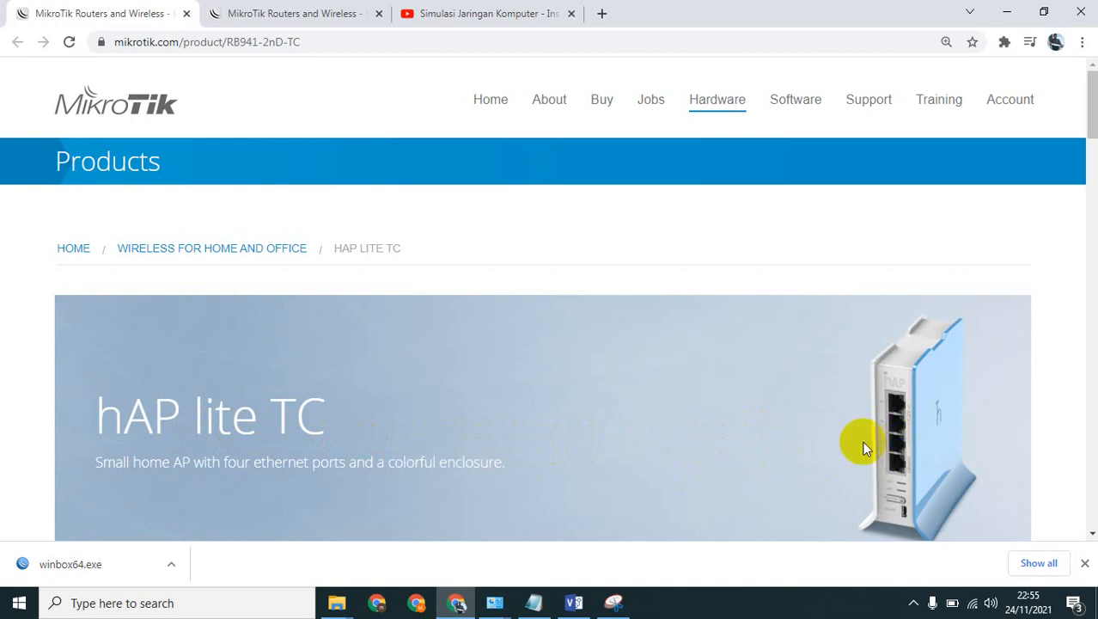
pyautogui.click(1010, 9)
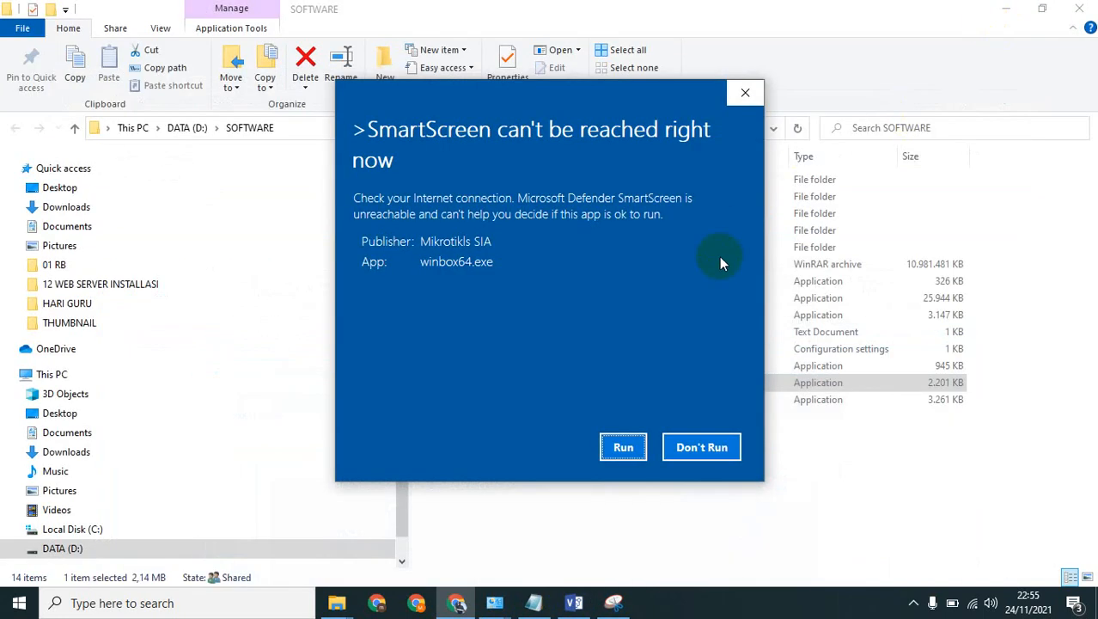
pyautogui.click(623, 447)
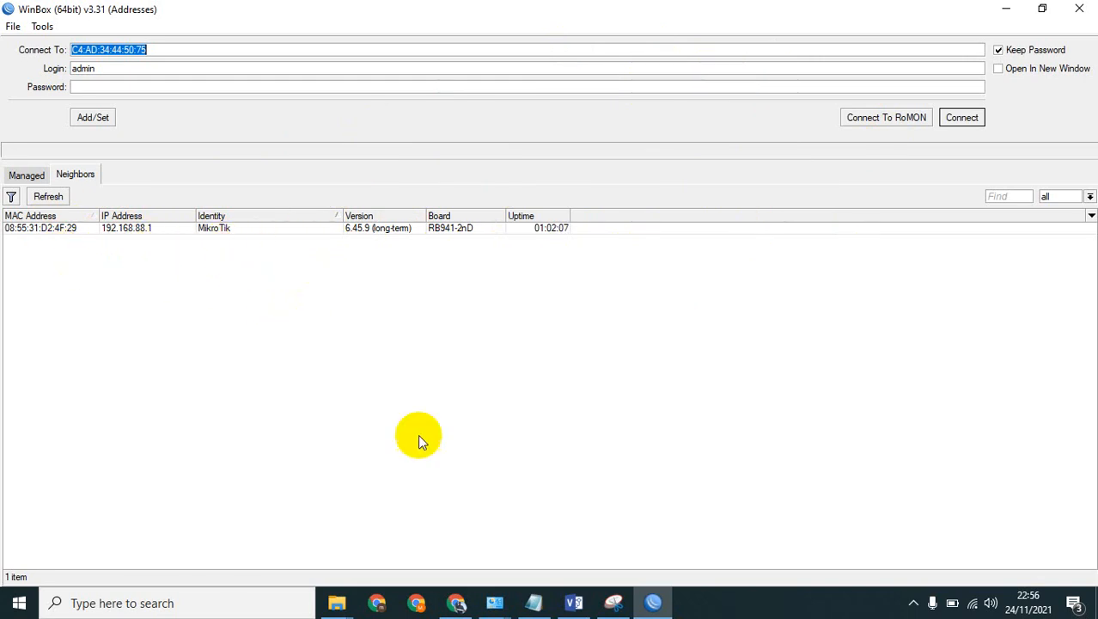
# Show the router's ports and power connector in the product image on the hAP lite TC page in Chrome.
pyautogui.moveTo(456, 602)
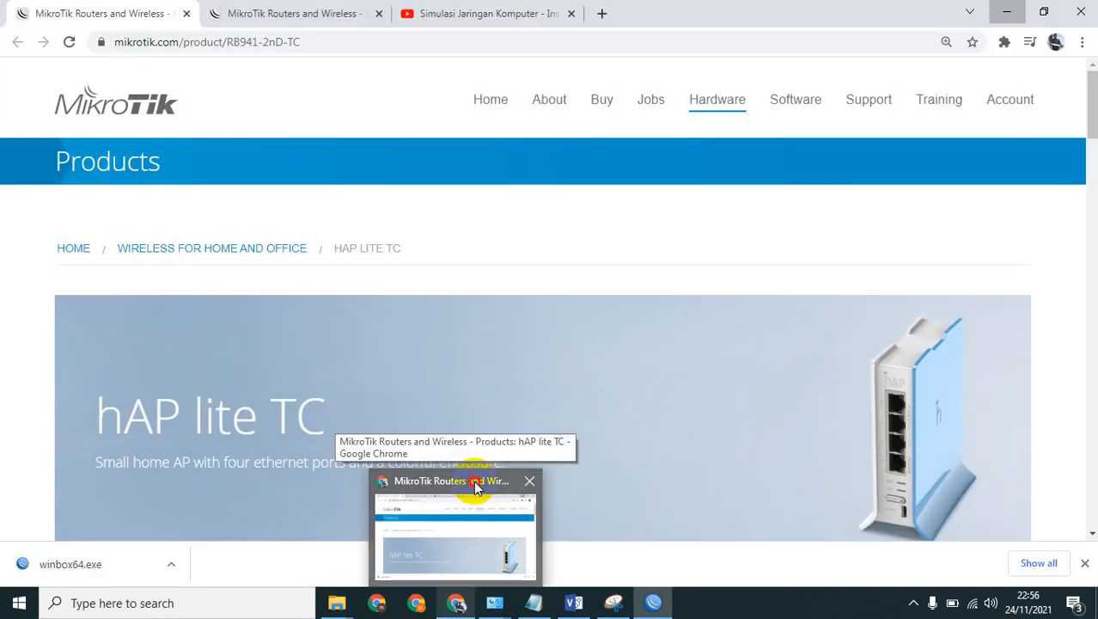
pyautogui.click(474, 485)
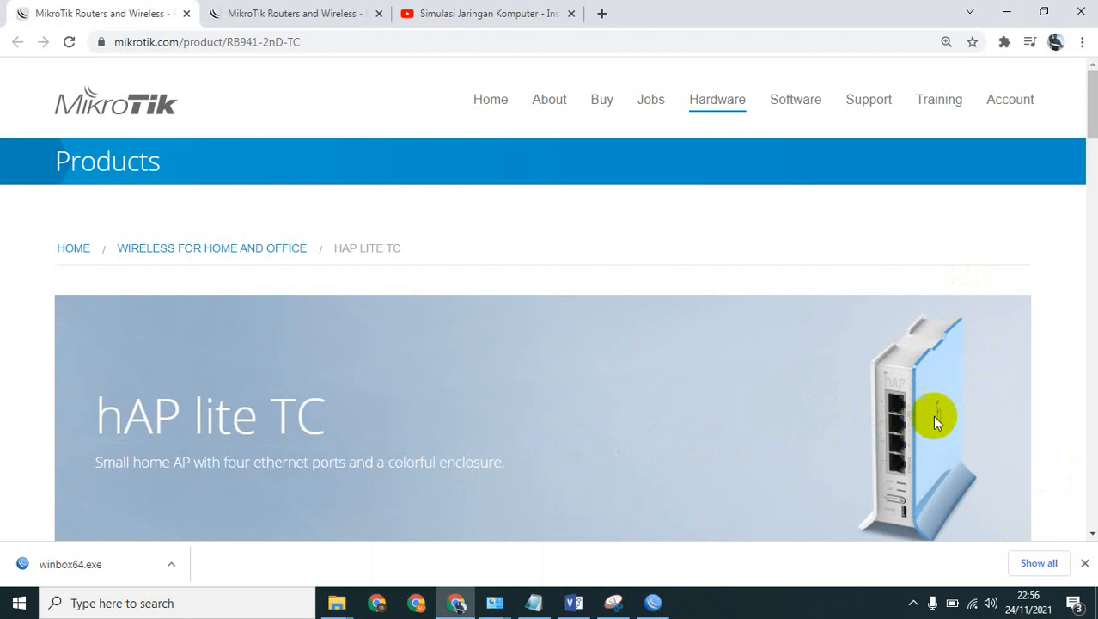
pyautogui.scroll(5, 933, 430)
pyautogui.scroll(-2, 933, 430)
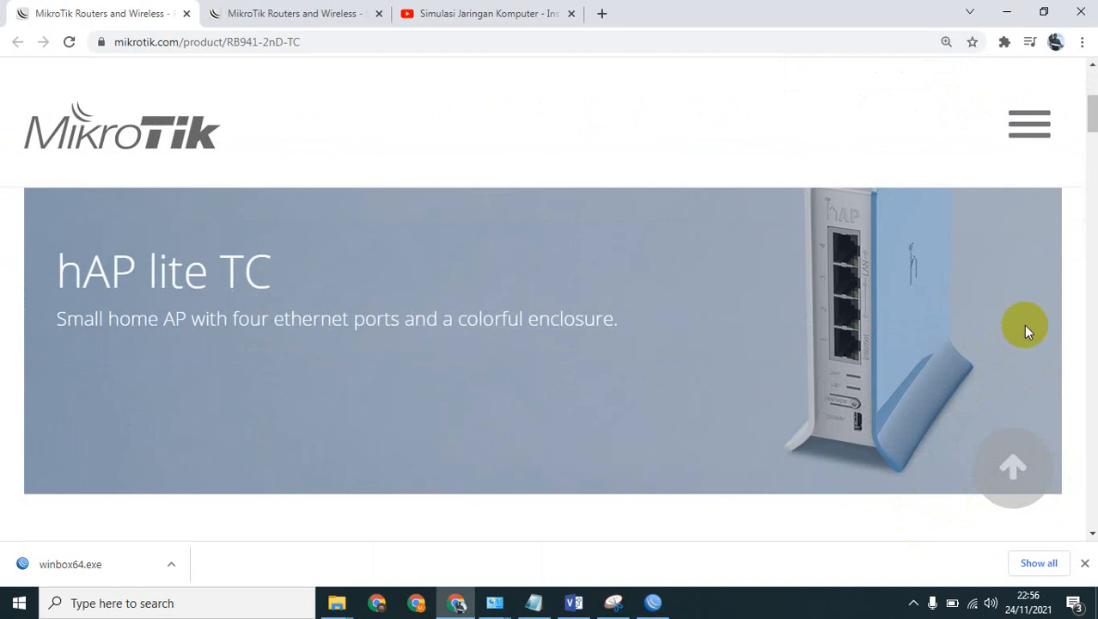
pyautogui.scroll(4, 935, 376)
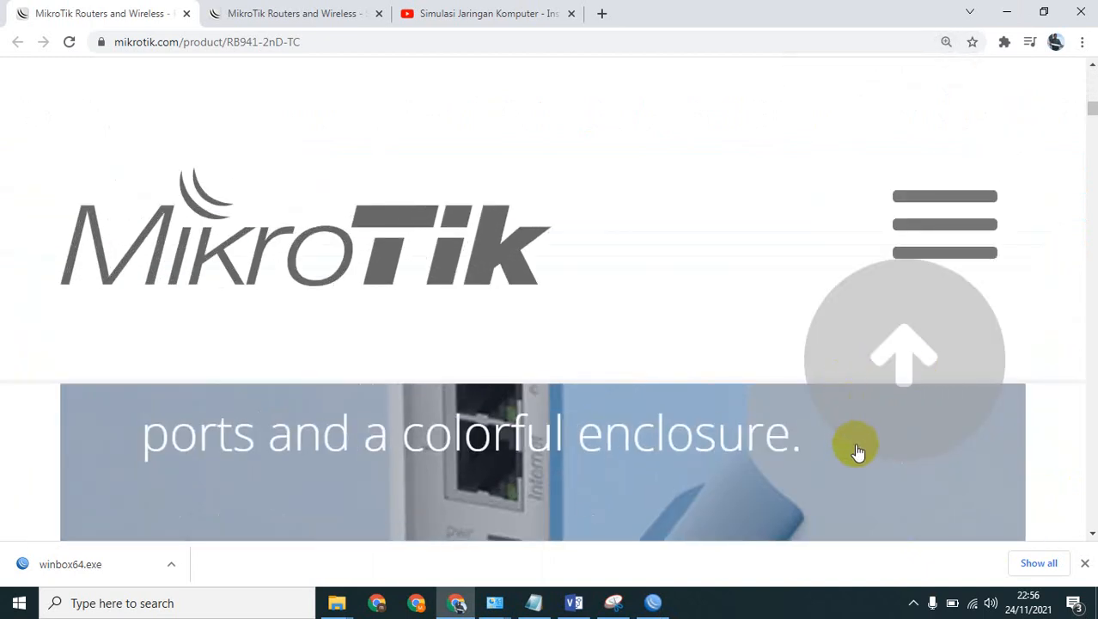
pyautogui.scroll(-3, 858, 452)
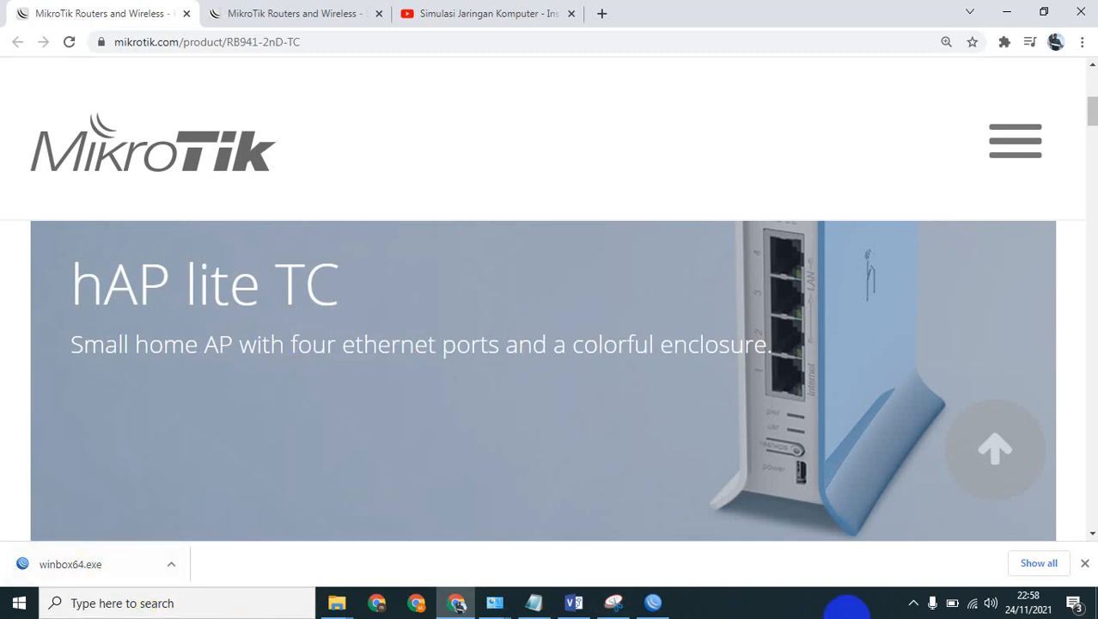
# Close WinBox and launch winbox64 again from the SOFTWARE folder.
pyautogui.click(648, 599)
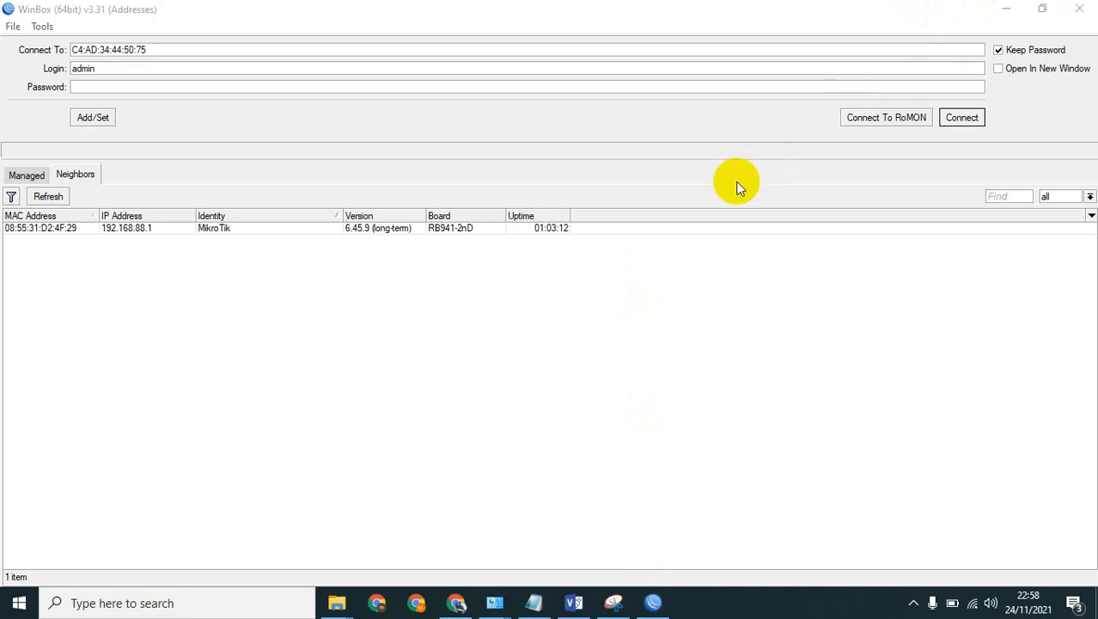
pyautogui.click(1079, 8)
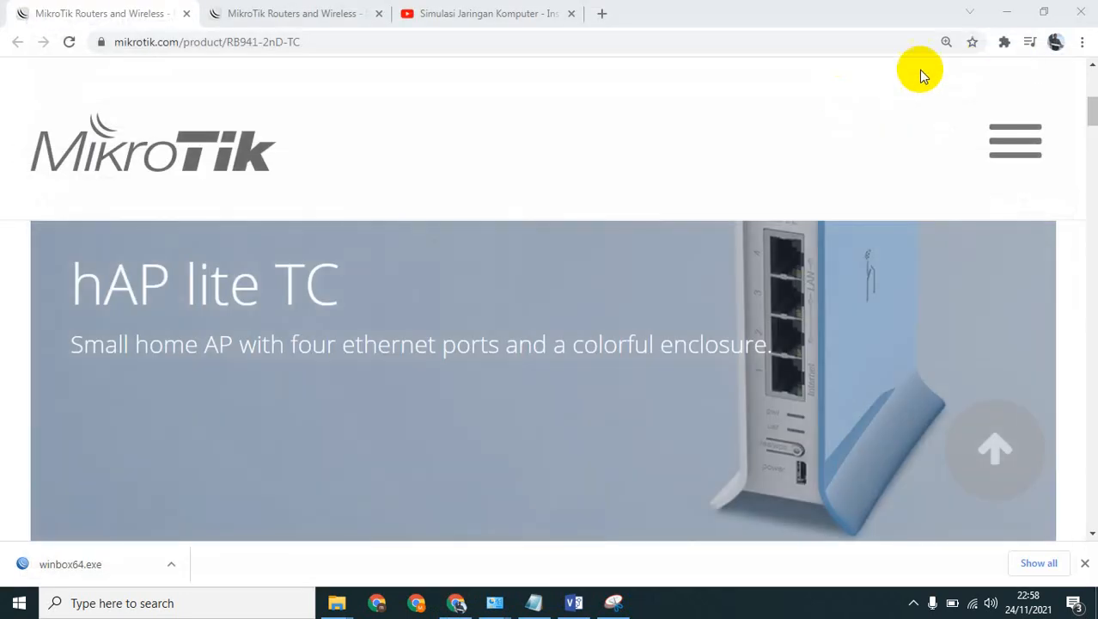
pyautogui.click(1010, 12)
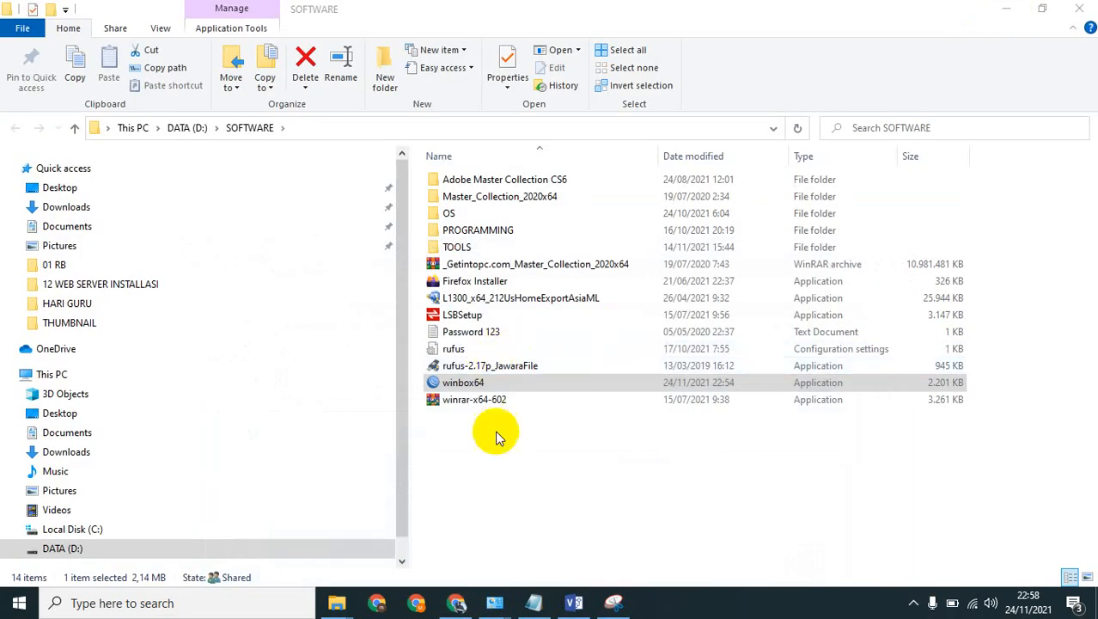
pyautogui.doubleClick(465, 382)
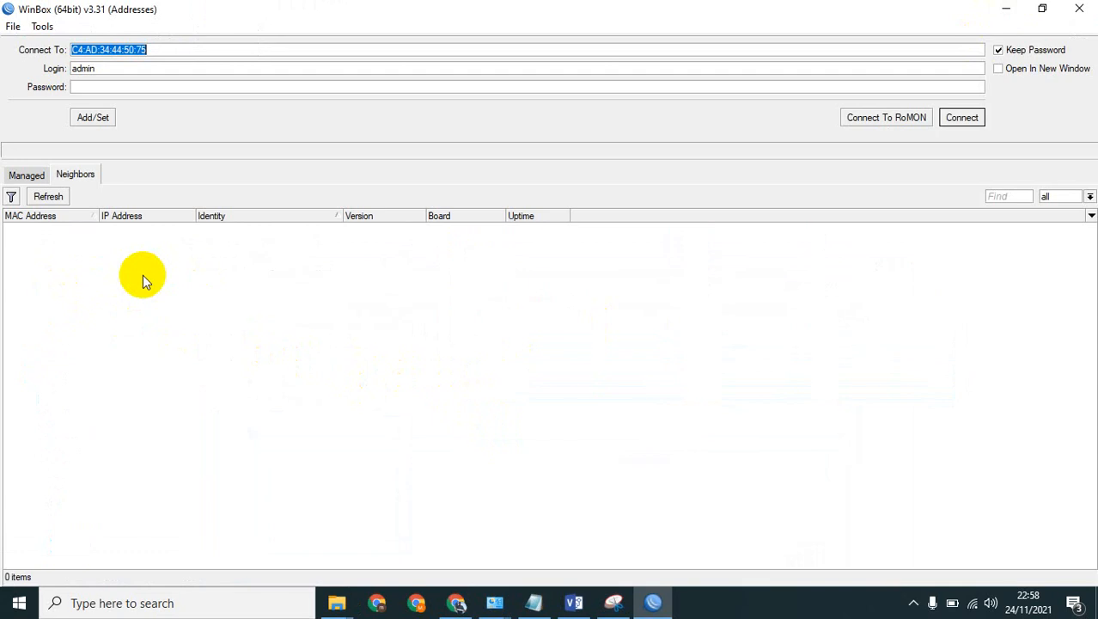
# Refresh the neighbor list, connect to the MikroTik RB941-2nD by its MAC address as admin, and maximize the session window.
pyautogui.click(48, 198)
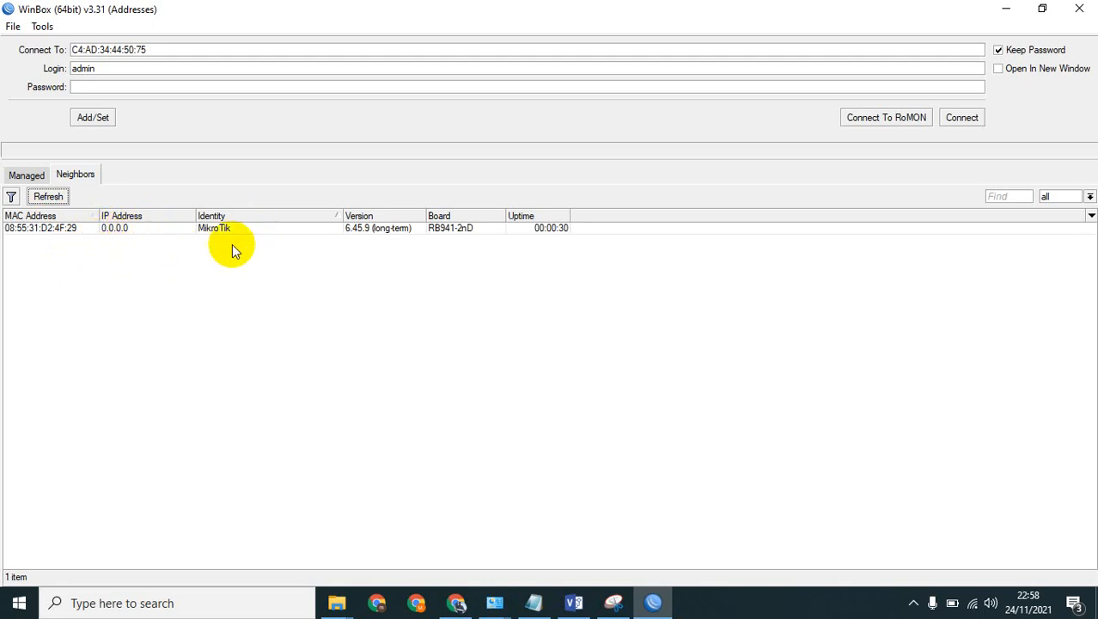
pyautogui.click(70, 228)
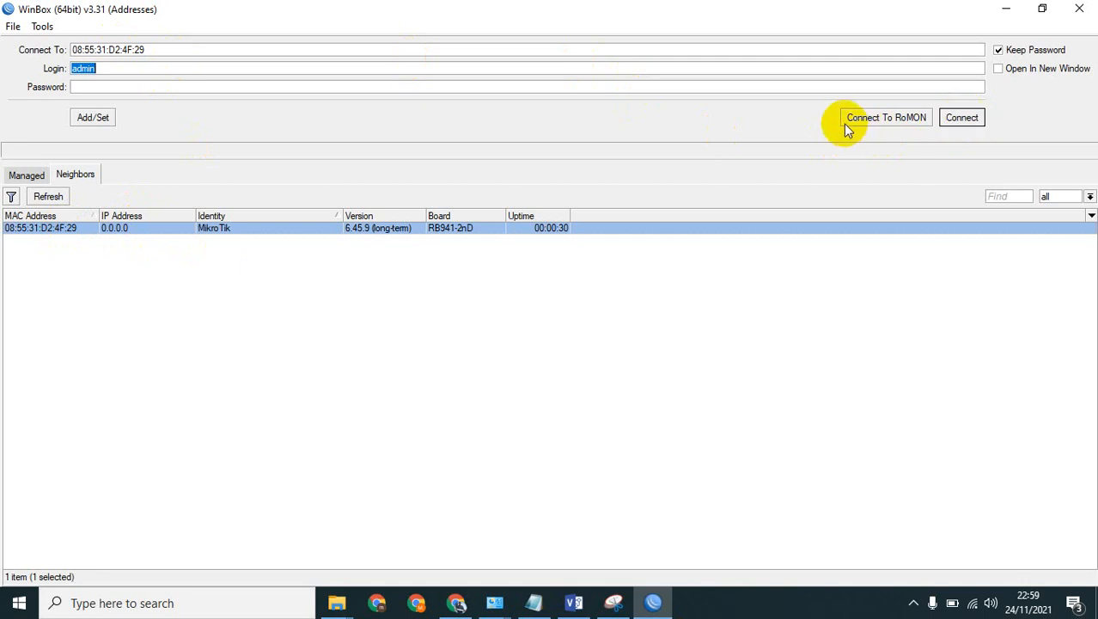
pyautogui.click(961, 117)
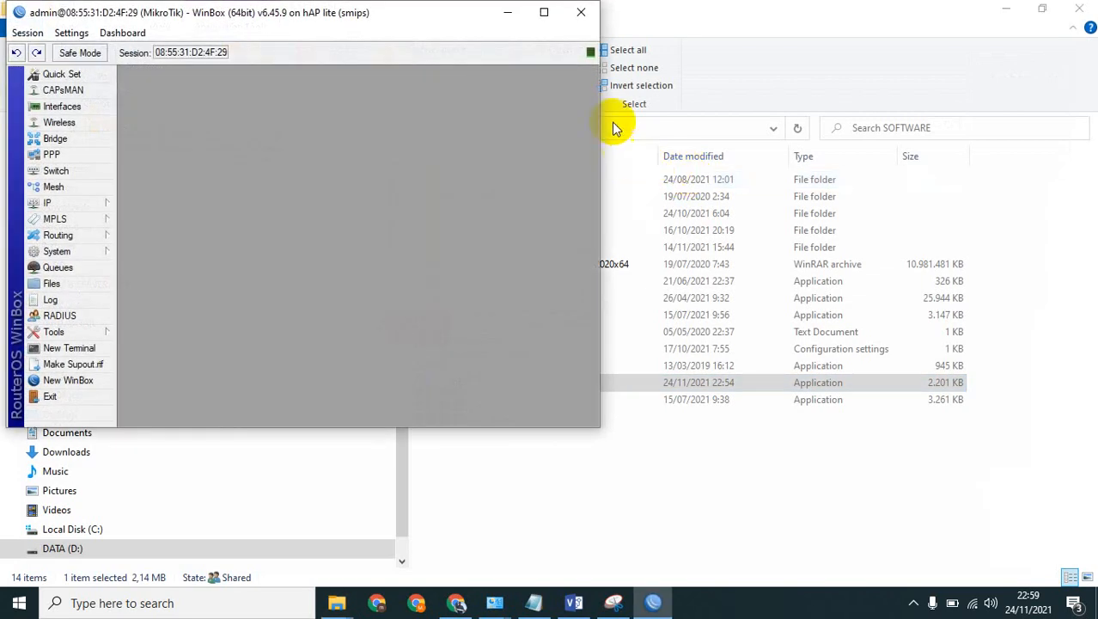
pyautogui.click(539, 16)
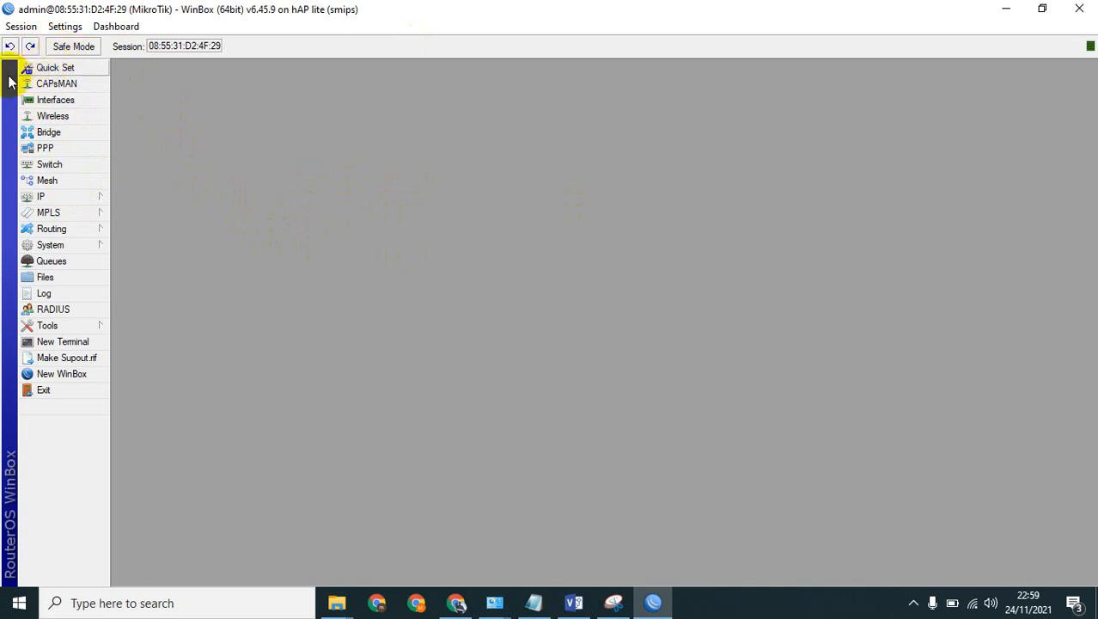
pyautogui.click(912, 604)
pyautogui.click(838, 601)
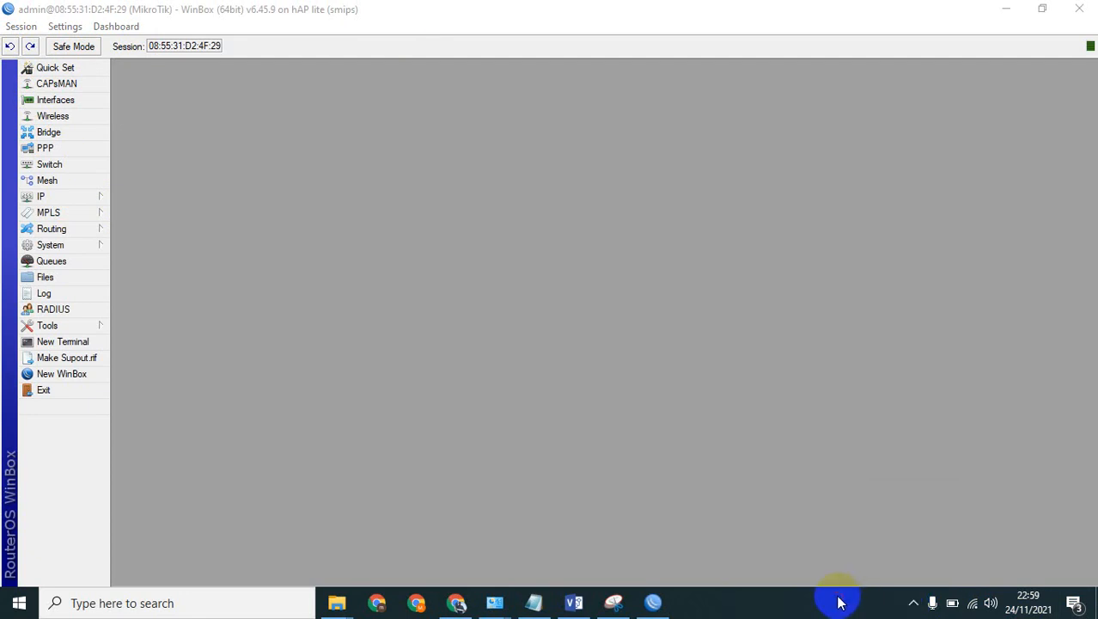
# Examine the router's interface list, wireless tables and bridge list, along with the available IP and System options.
pyautogui.click(43, 100)
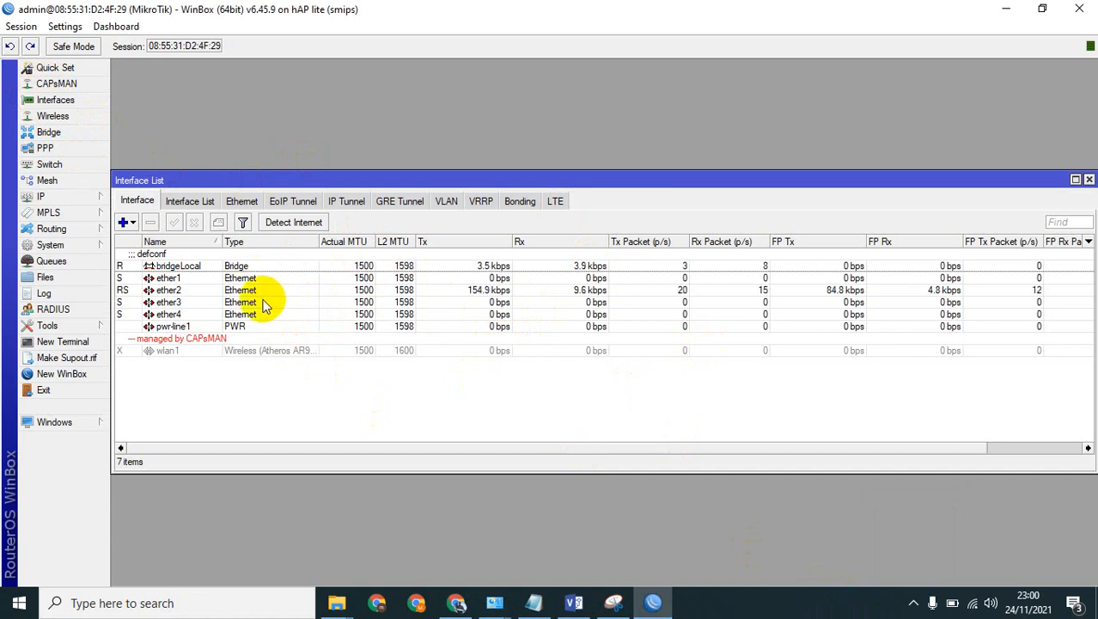
pyautogui.click(53, 116)
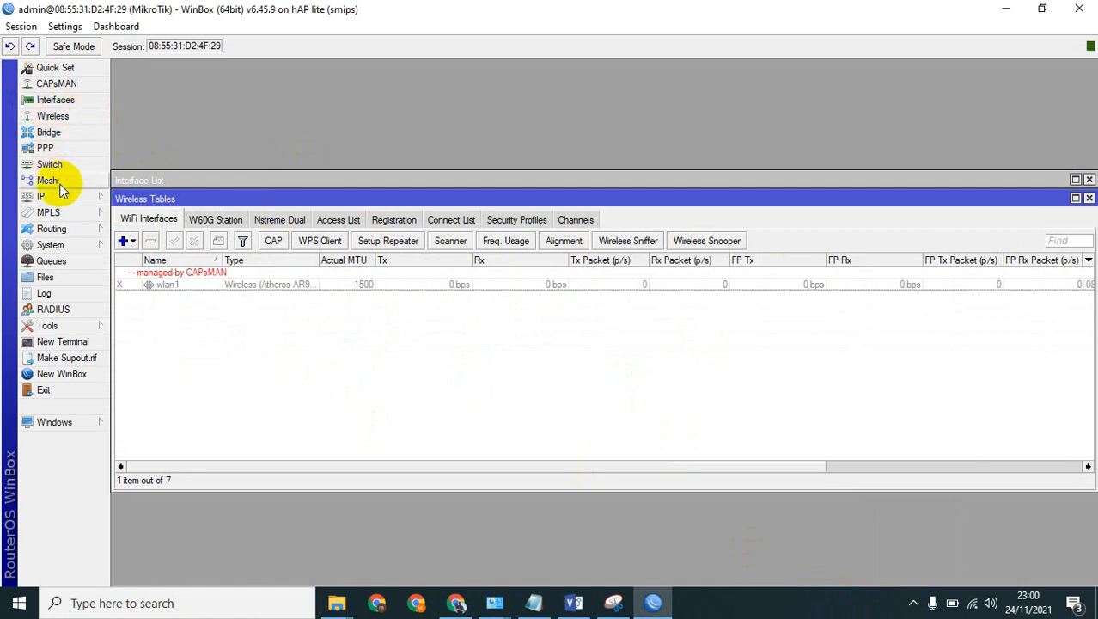
pyautogui.click(50, 133)
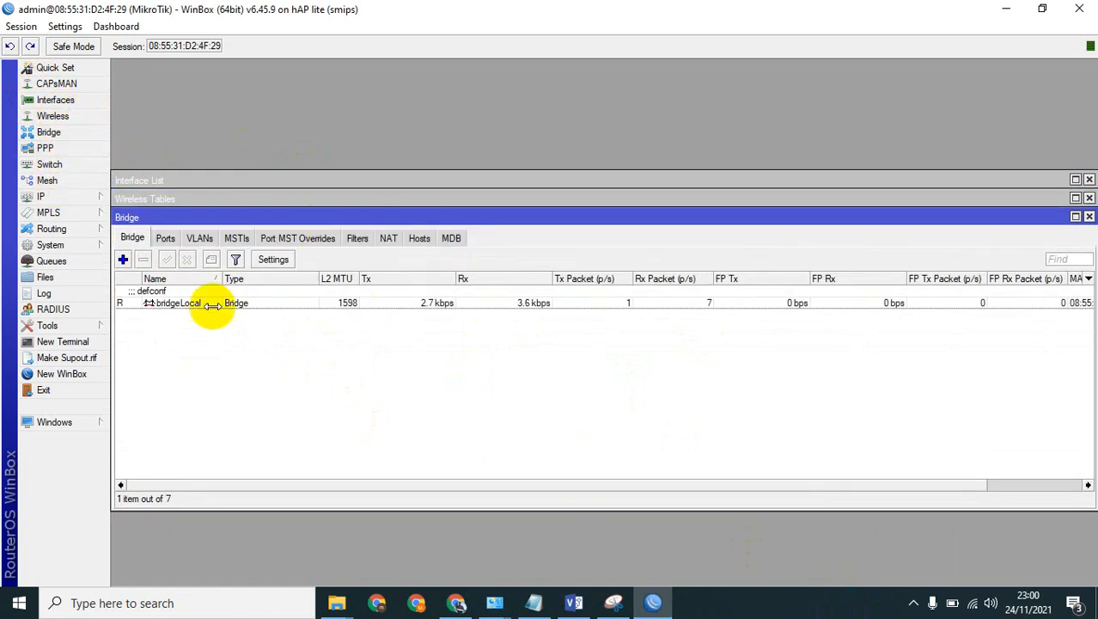
pyautogui.click(65, 198)
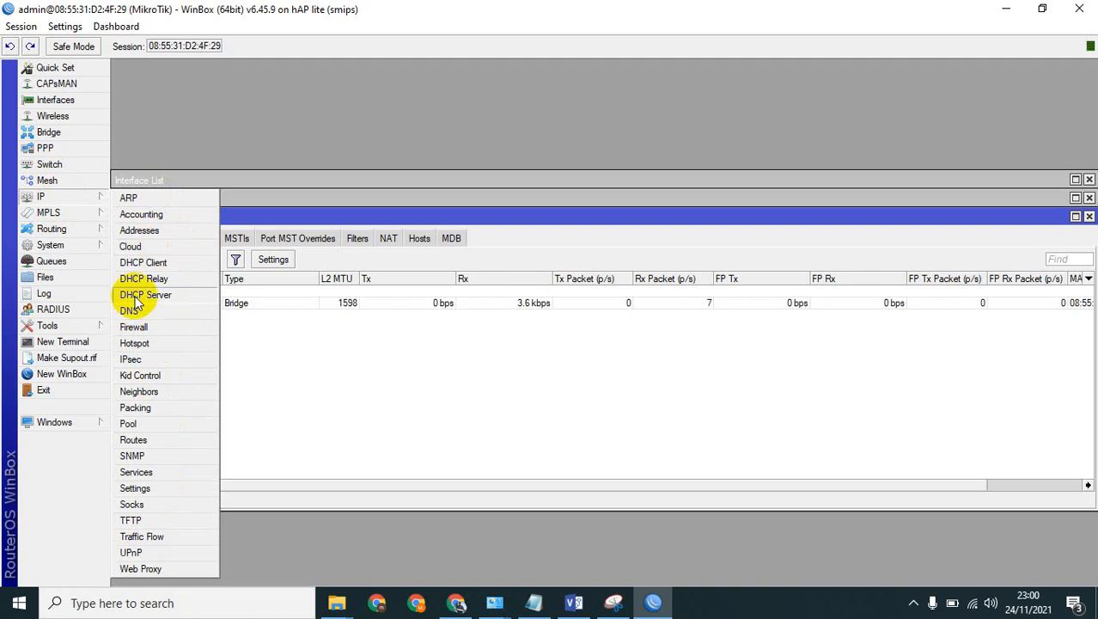
pyautogui.click(49, 245)
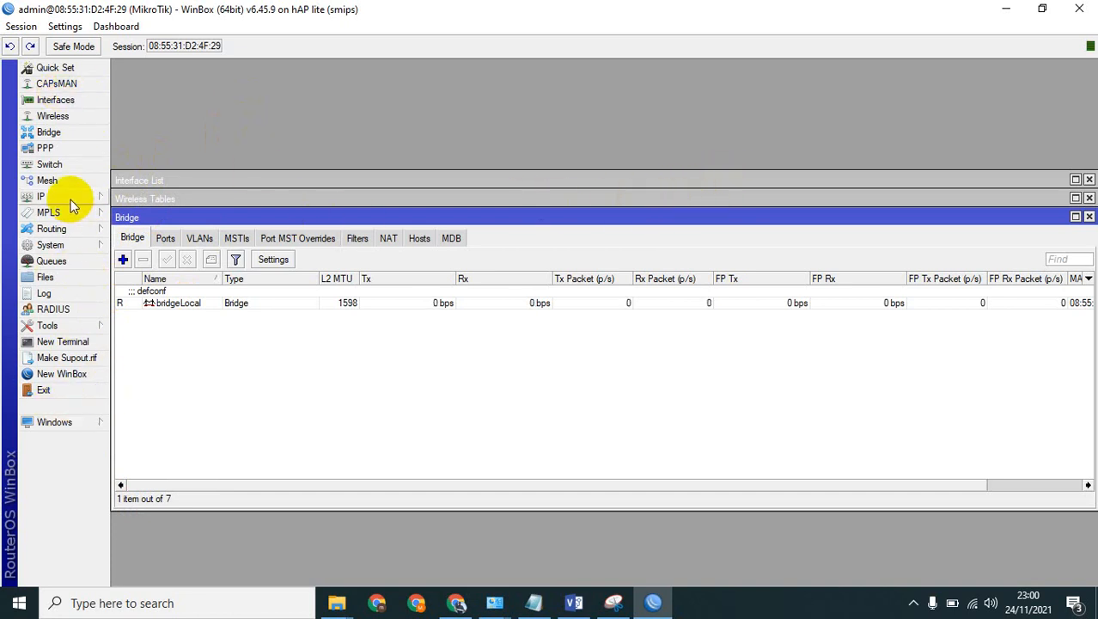
# Reset the router's configuration with No Default Configuration enabled, confirm the reset, and return to the WinBox neighbor list without reconnecting.
pyautogui.click(72, 248)
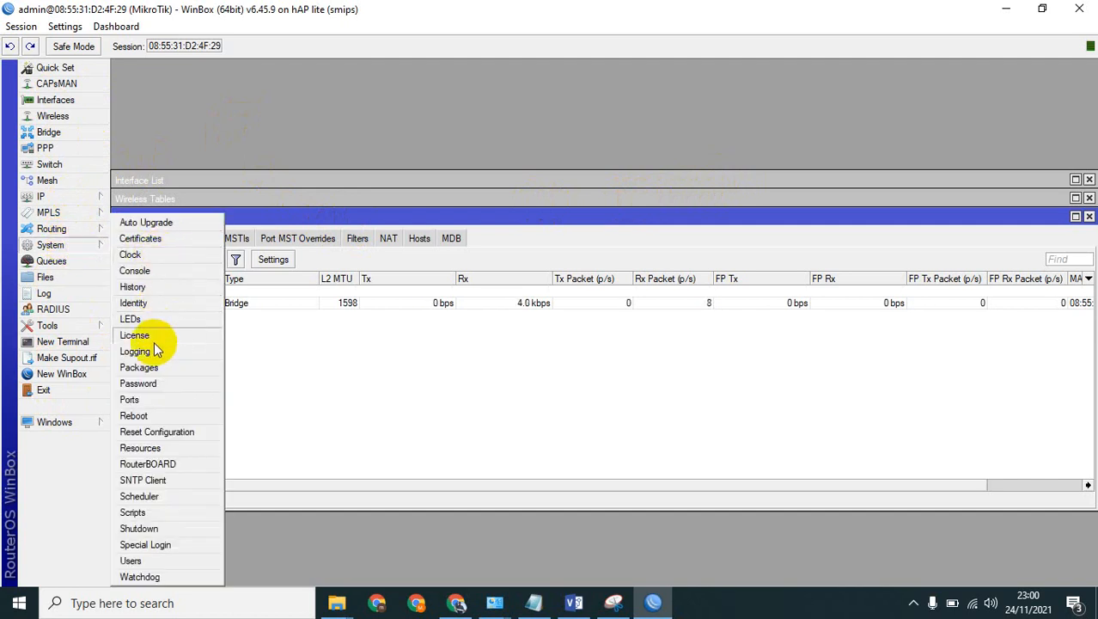
pyautogui.click(174, 437)
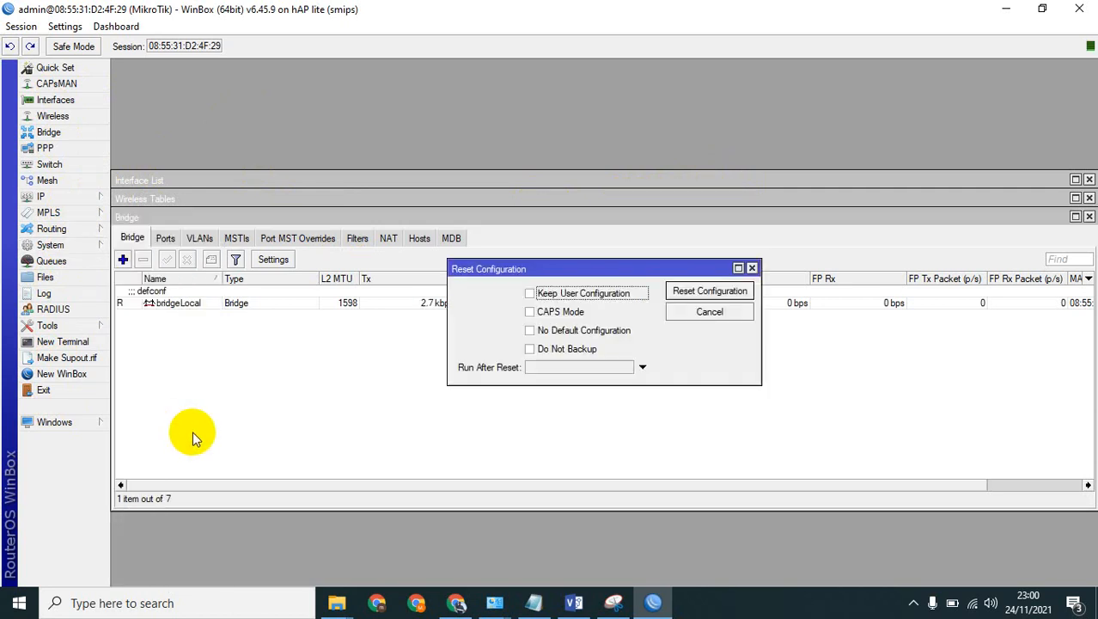
pyautogui.click(605, 341)
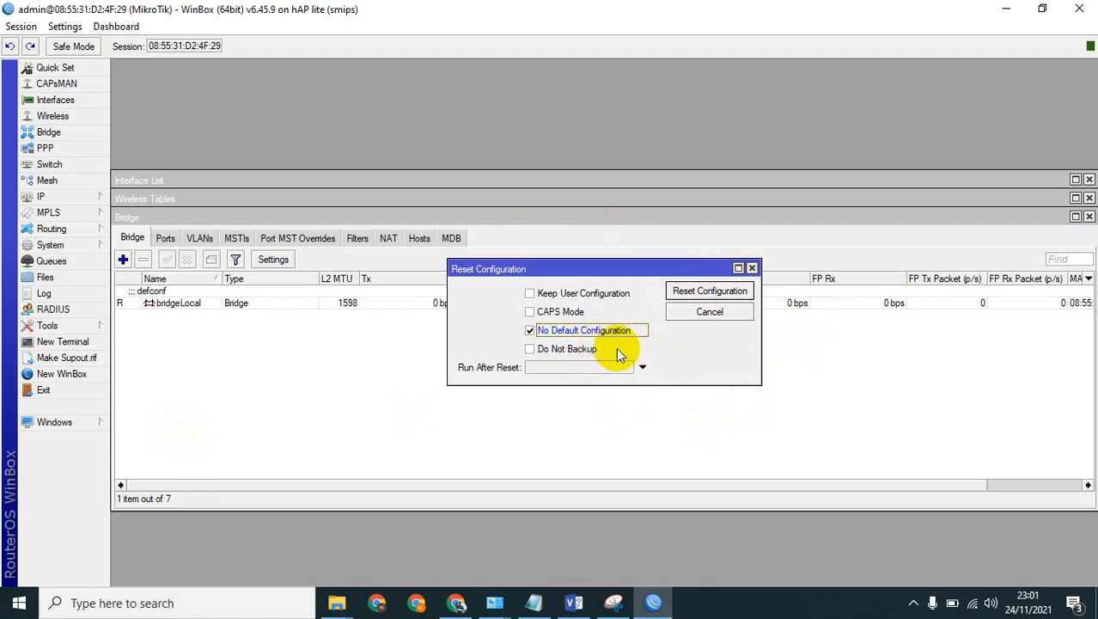
pyautogui.click(710, 293)
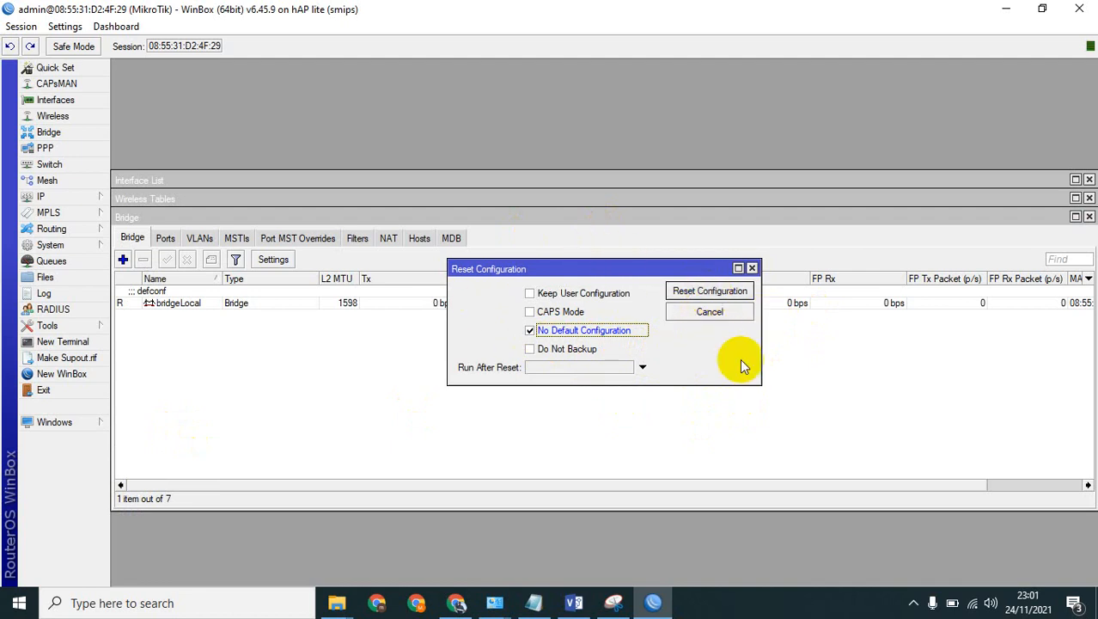
pyautogui.click(710, 291)
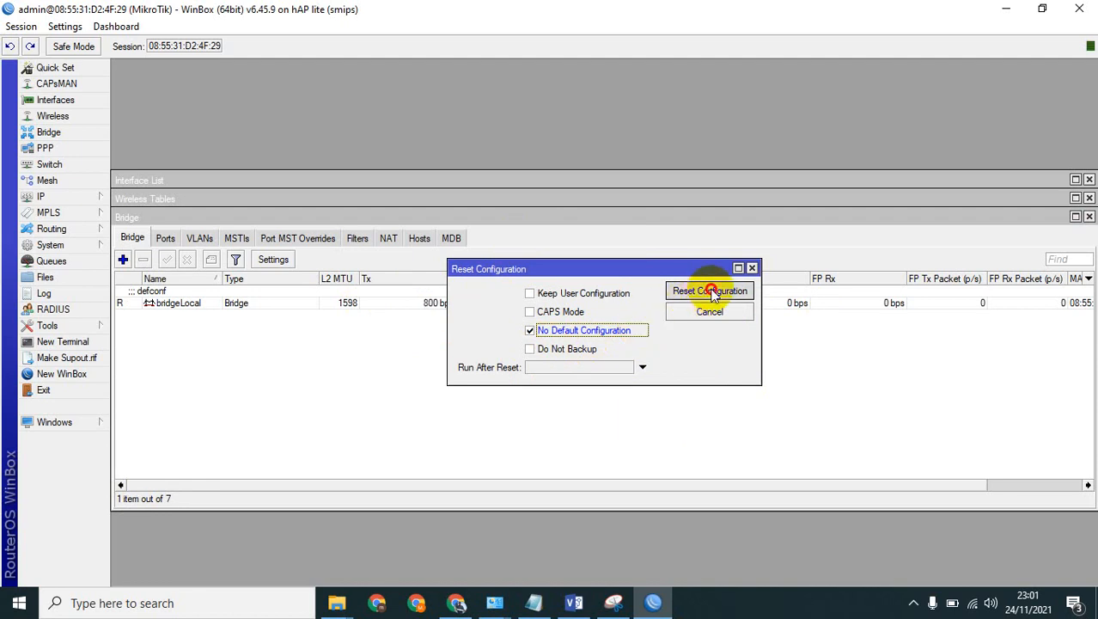
pyautogui.click(618, 317)
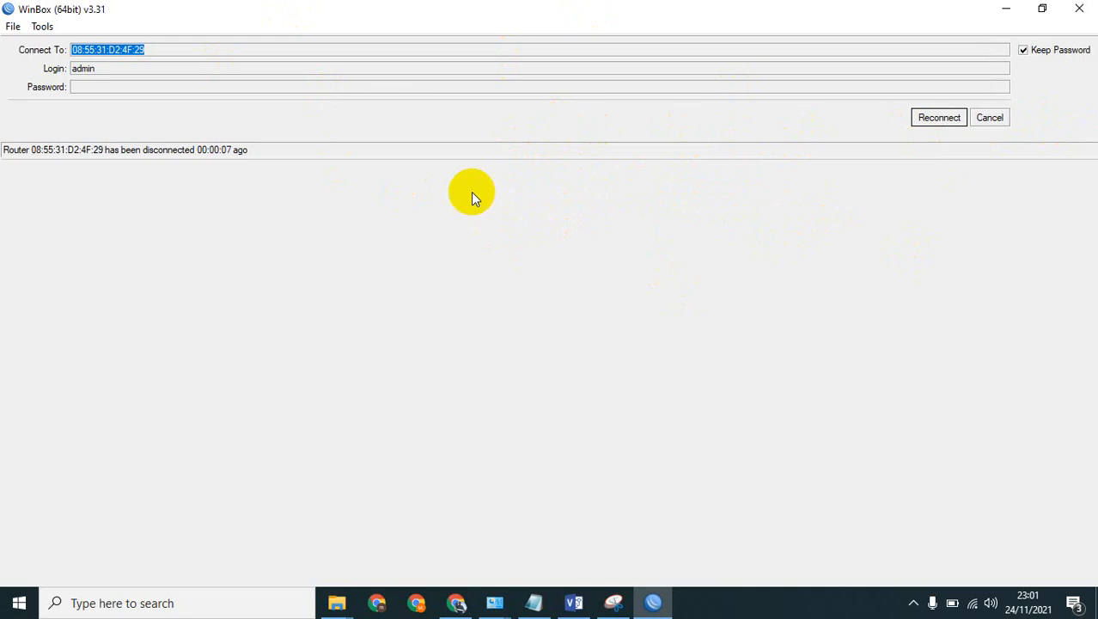
pyautogui.click(988, 117)
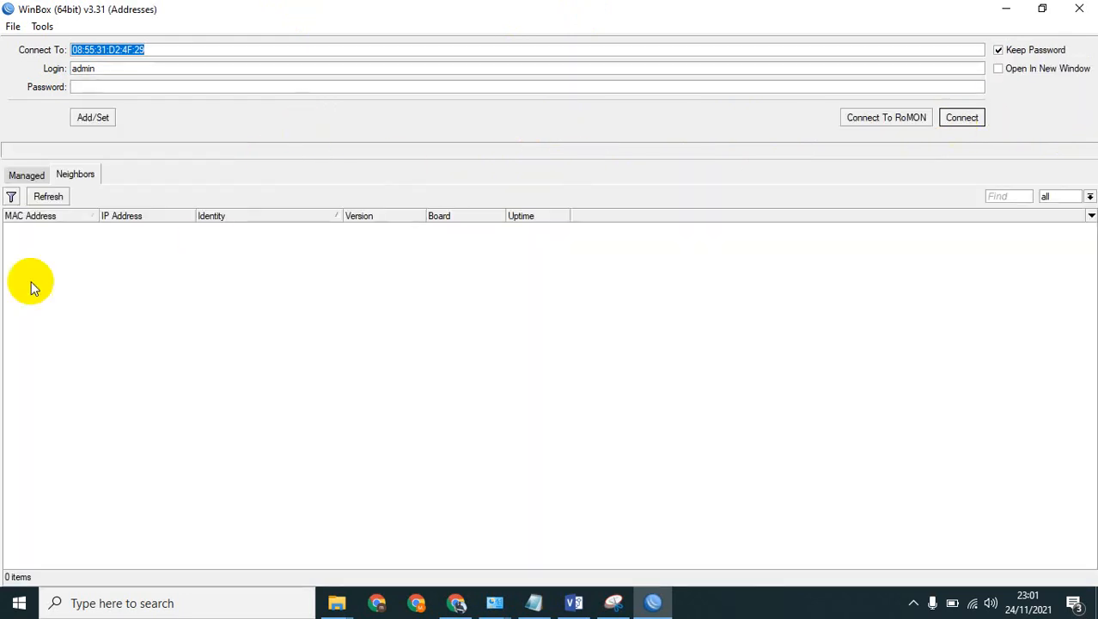